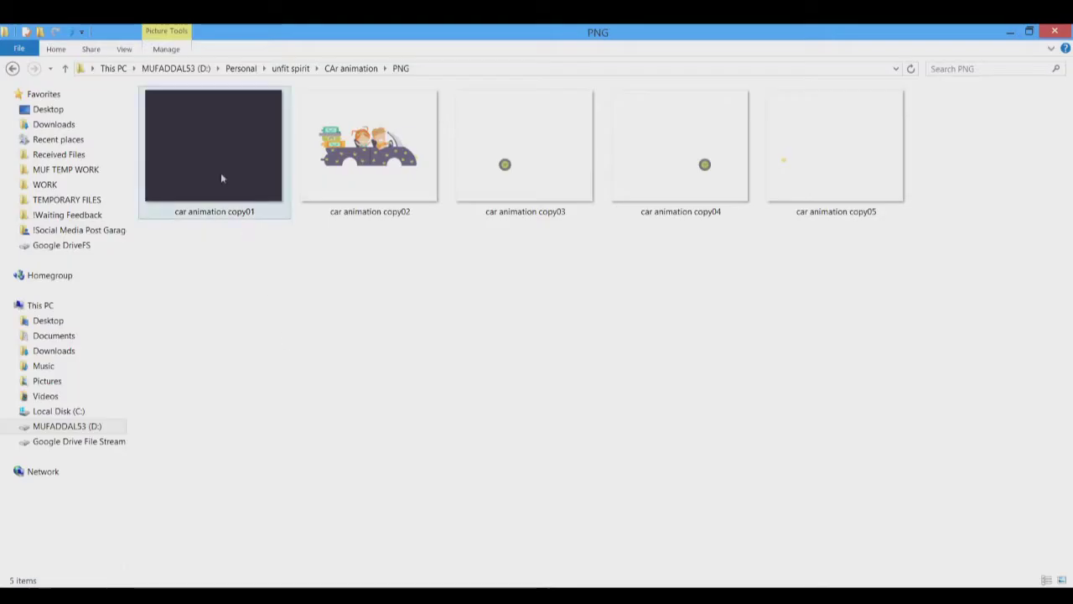
Step: Drag car animation copy01 from the PNG folder toward the video editor
left_click_drag(222, 178, 360, 587)
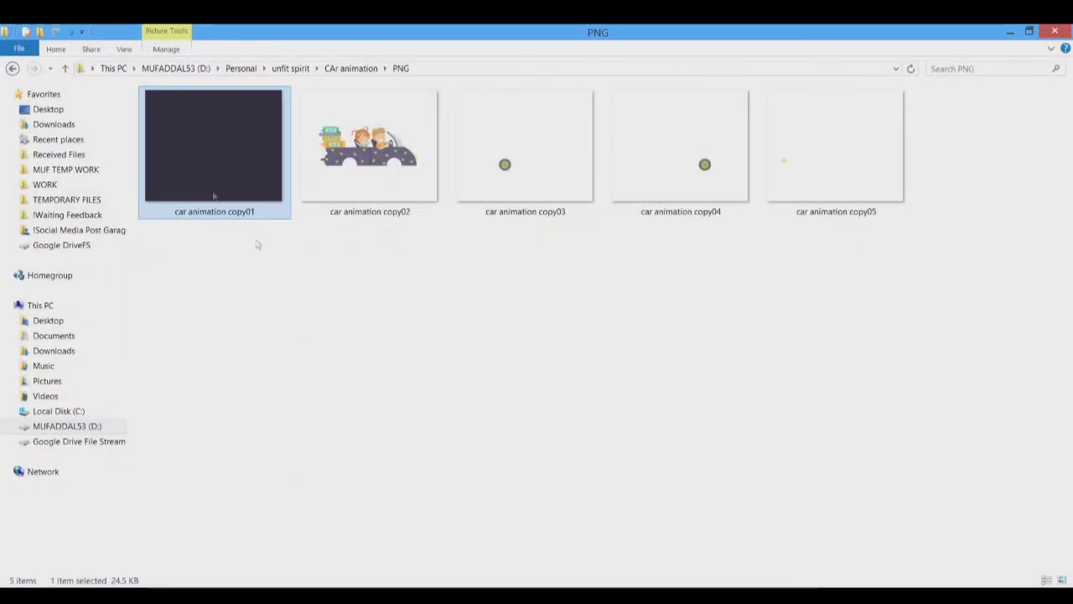
double_click(209, 180)
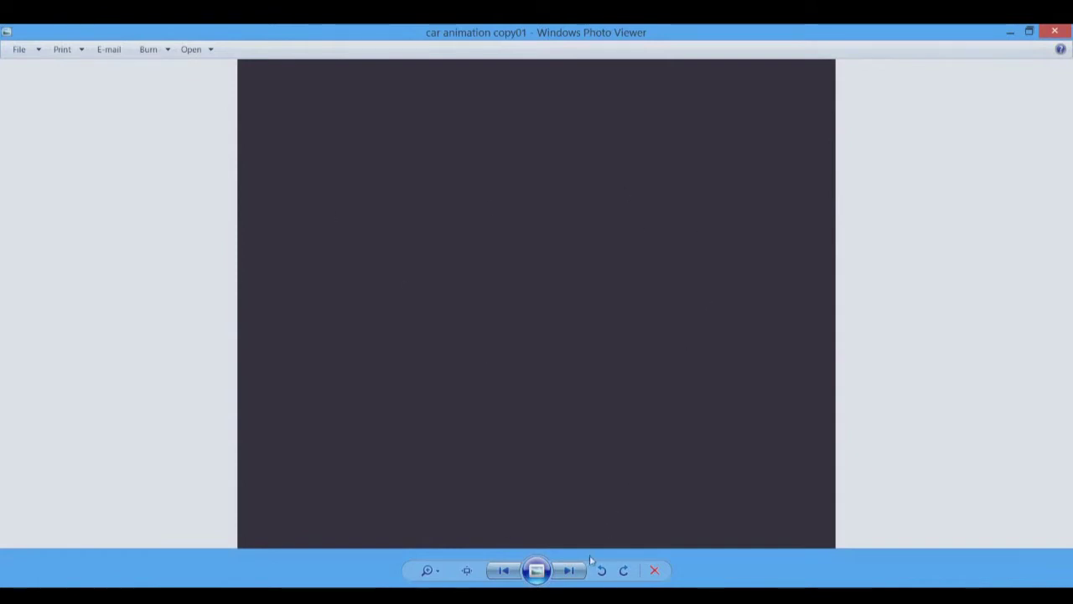
left_click(569, 571)
scroll(437, 337, "up", 4)
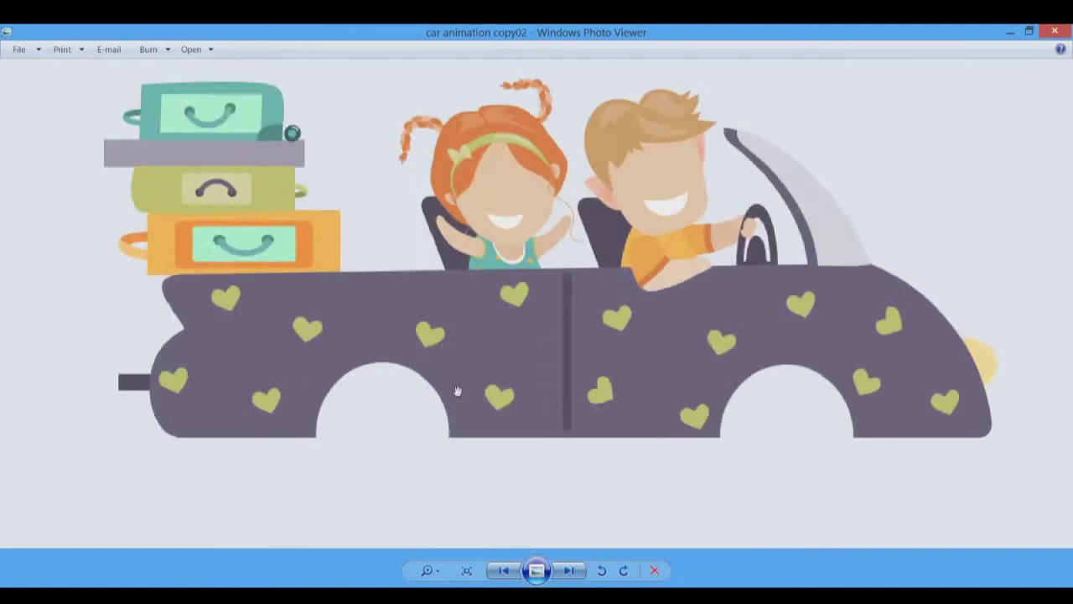
scroll(457, 391, "down", 4)
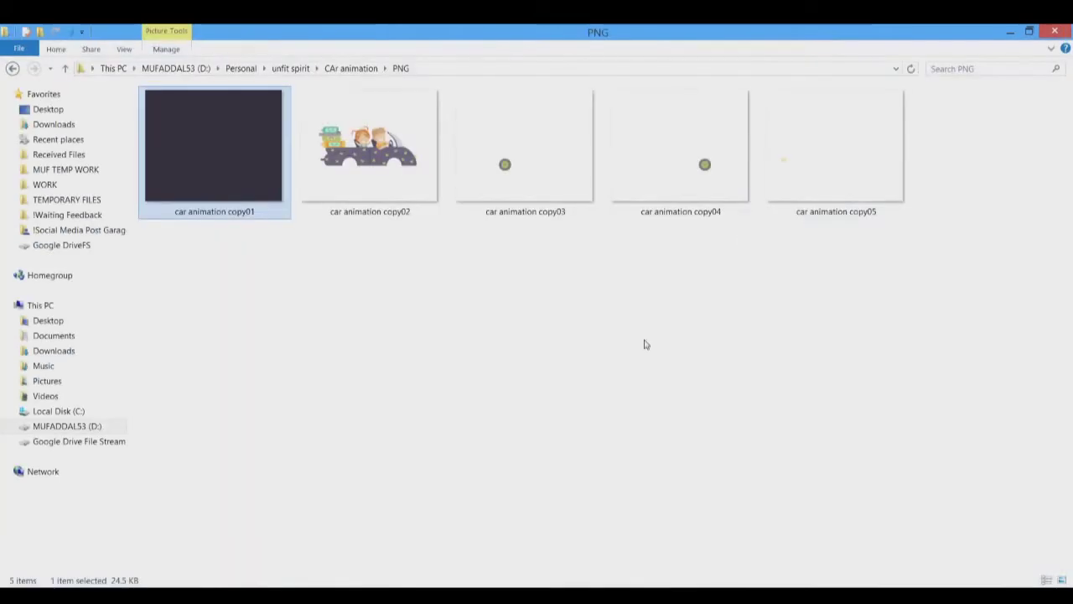
Step: Place car animation copy01.png on a Vegas video track as a four-second clip
left_click_drag(924, 272, 508, 384)
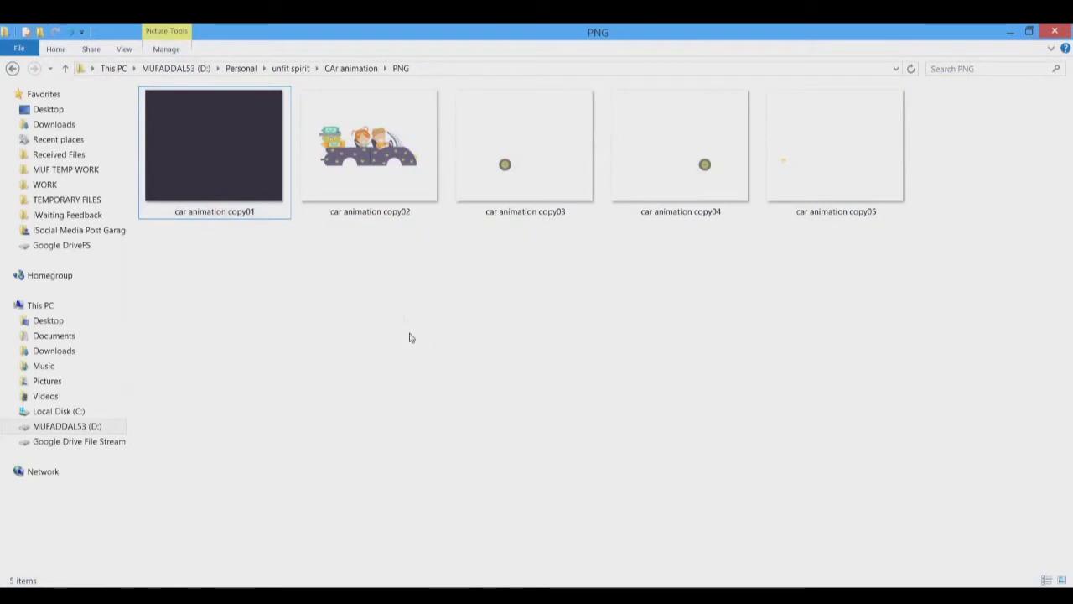
left_click_drag(373, 302, 922, 307)
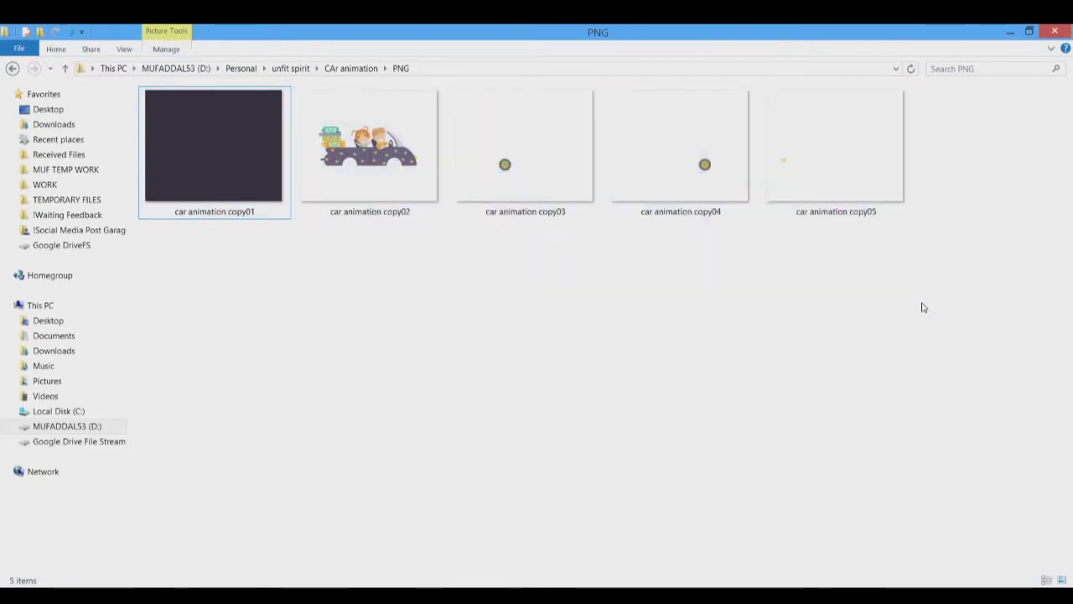
left_click(194, 185)
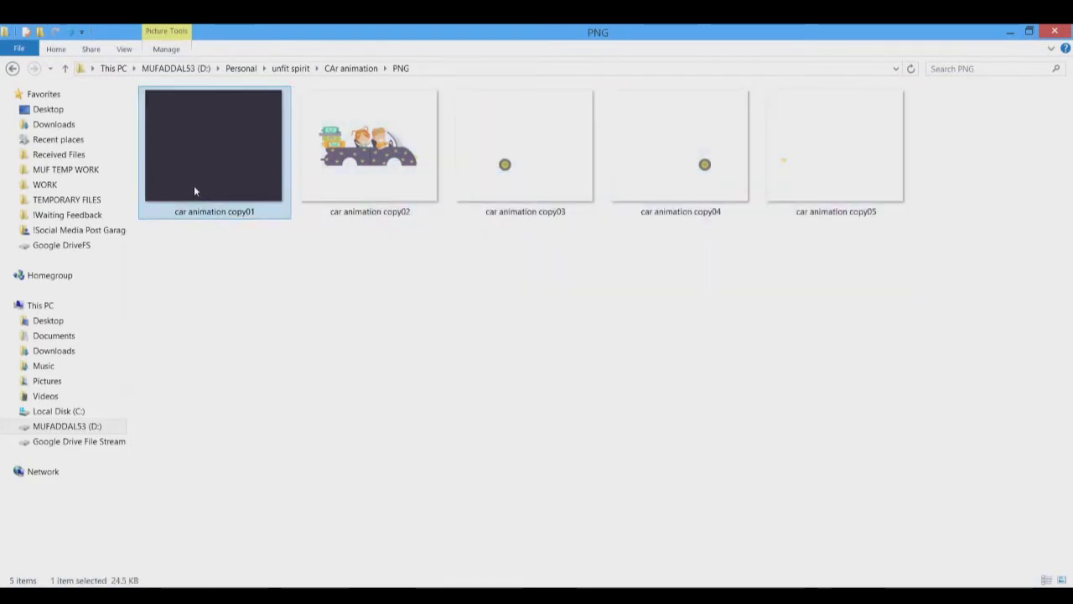
left_click_drag(214, 168, 697, 400)
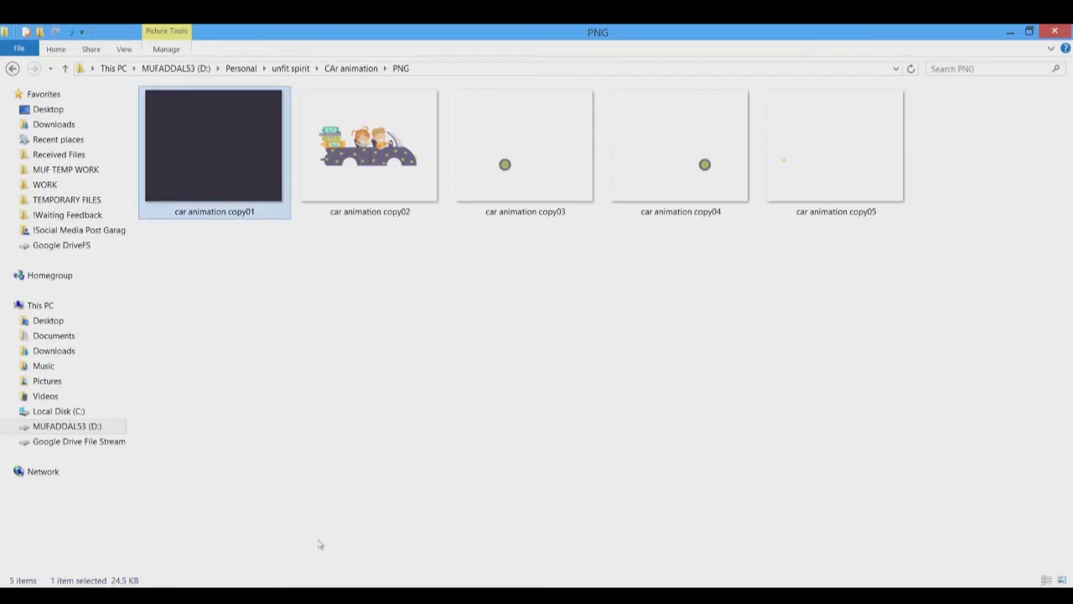
Step: Add copy02 and copy03 on new tracks, each stretched to the five-second background length
left_click_drag(383, 168, 436, 518)
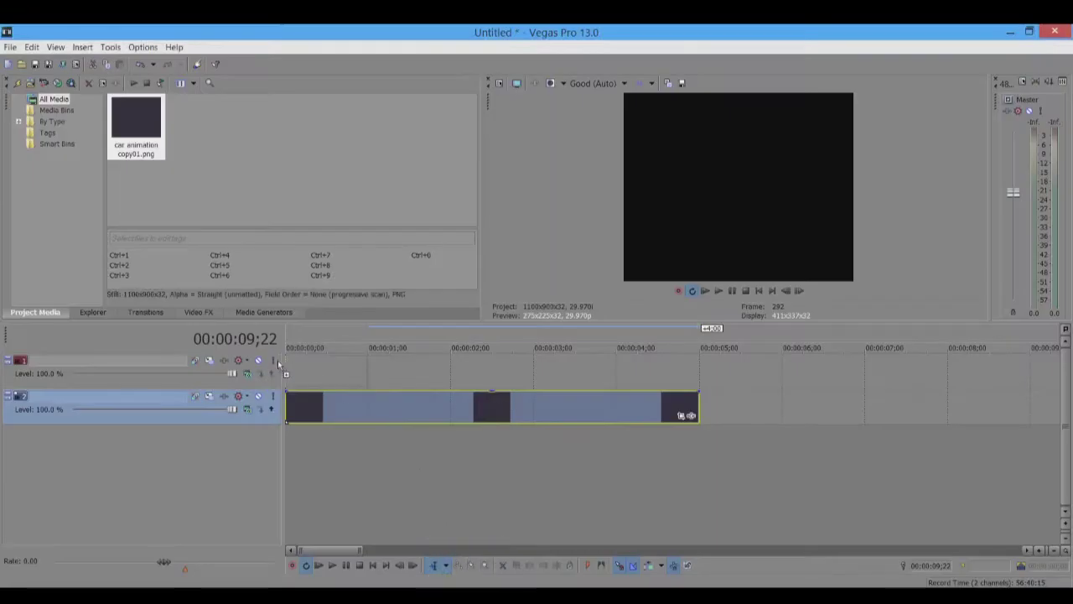
left_click_drag(278, 359, 367, 371)
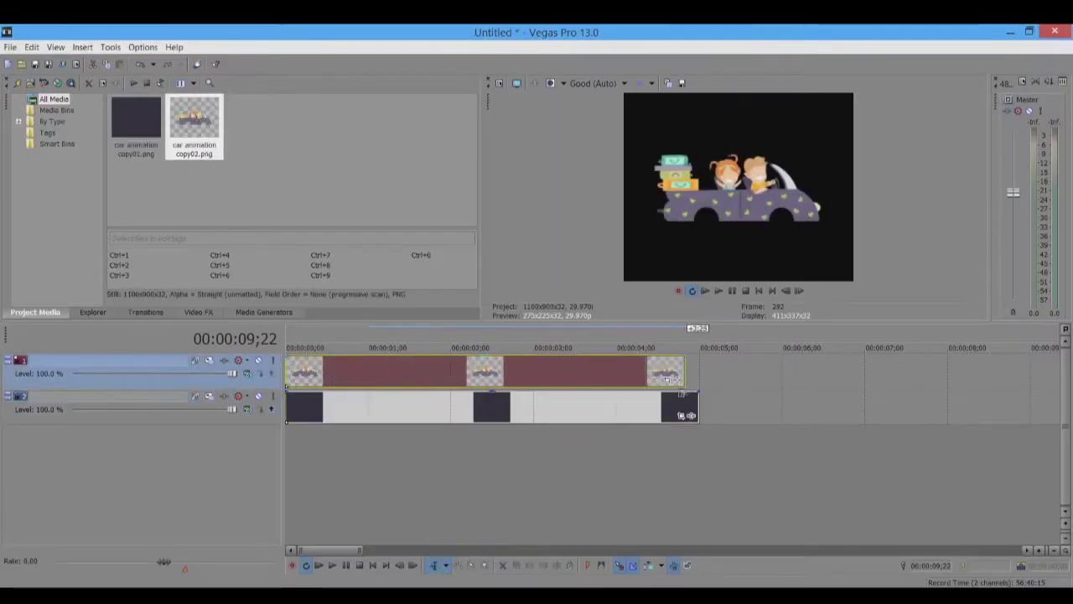
left_click_drag(681, 391, 704, 391)
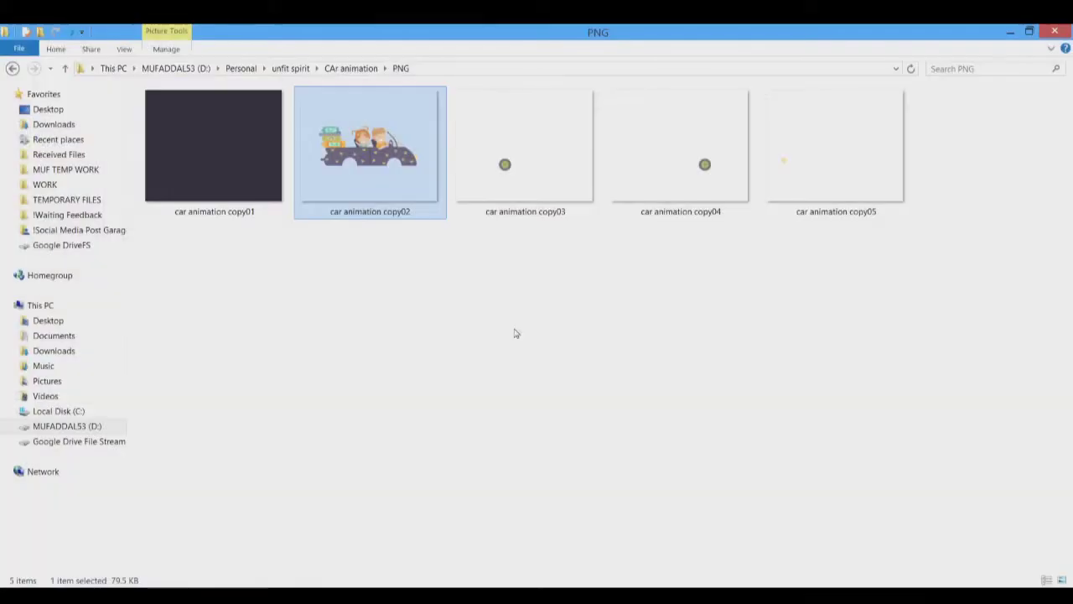
left_click_drag(524, 151, 290, 369)
left_click_drag(370, 374, 695, 377)
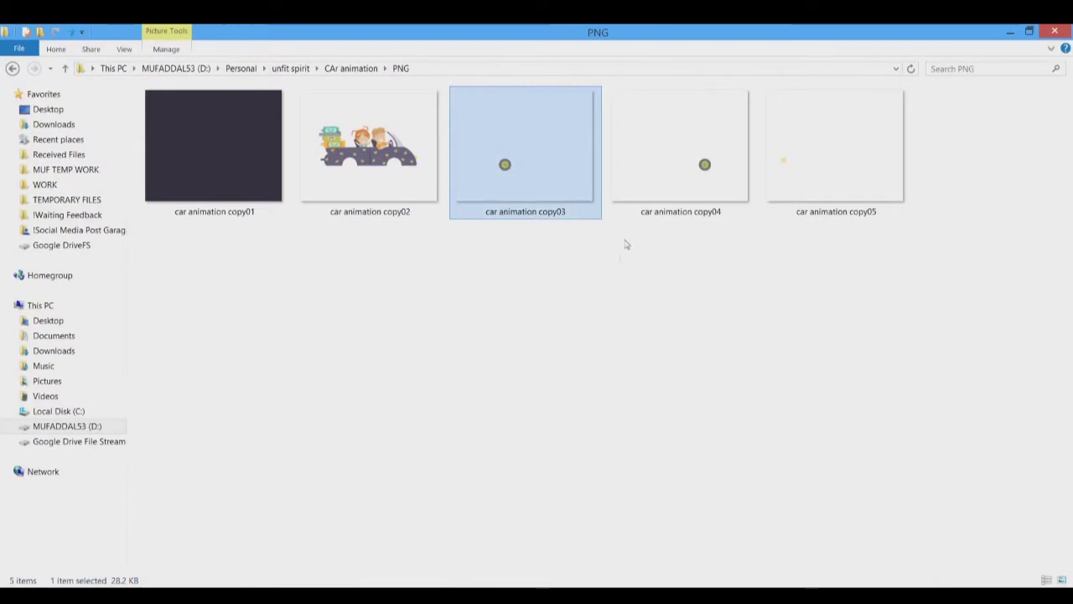
Step: Add copy04 and copy05 as new top tracks, each stretched to about five seconds
left_click_drag(679, 151, 293, 369)
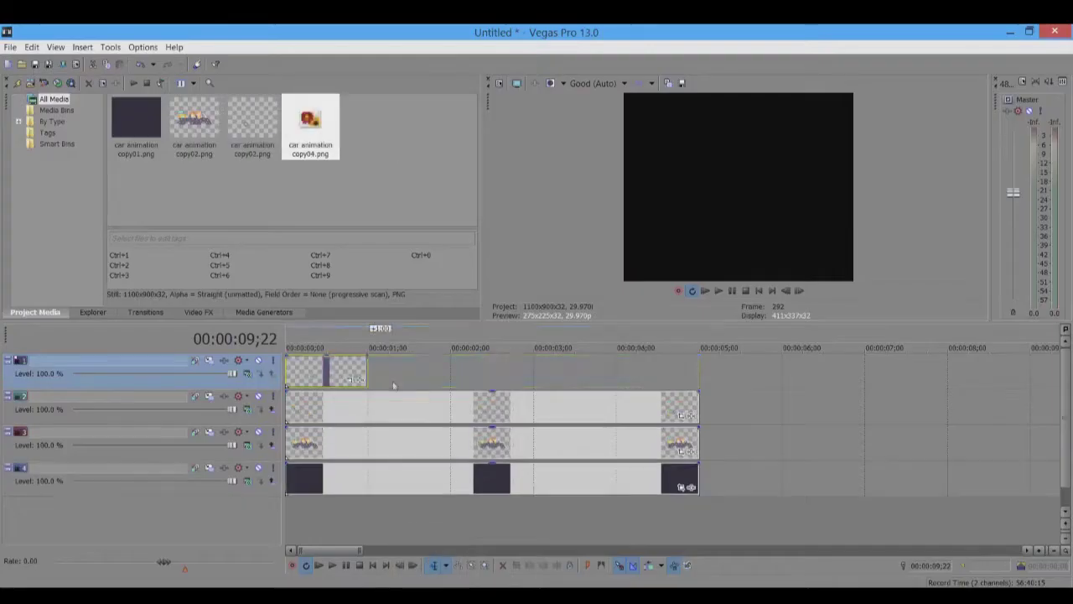
left_click_drag(366, 375, 695, 376)
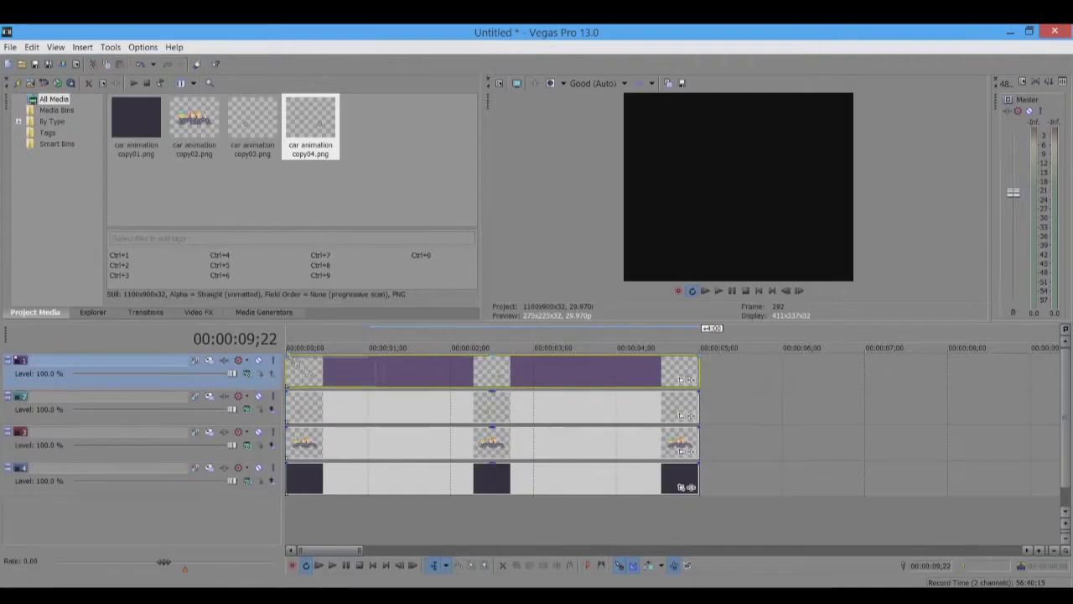
left_click_drag(443, 568, 294, 369)
left_click_drag(366, 375, 695, 379)
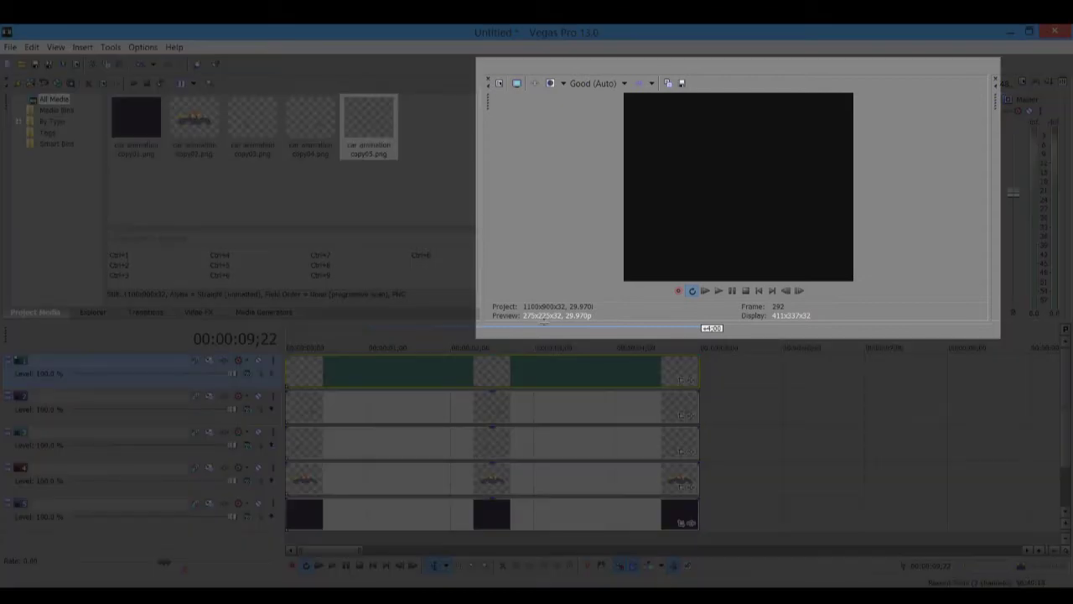
left_click(370, 444)
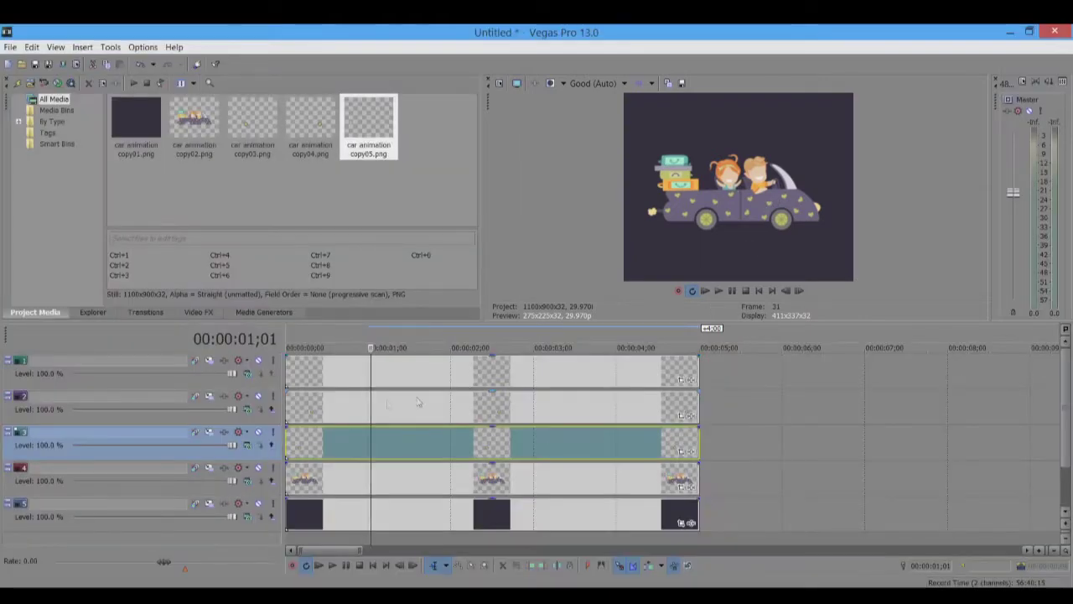
Step: Open Event Pan/Crop for the copy03 wheel with only the Rotation settings shown
left_click(289, 418)
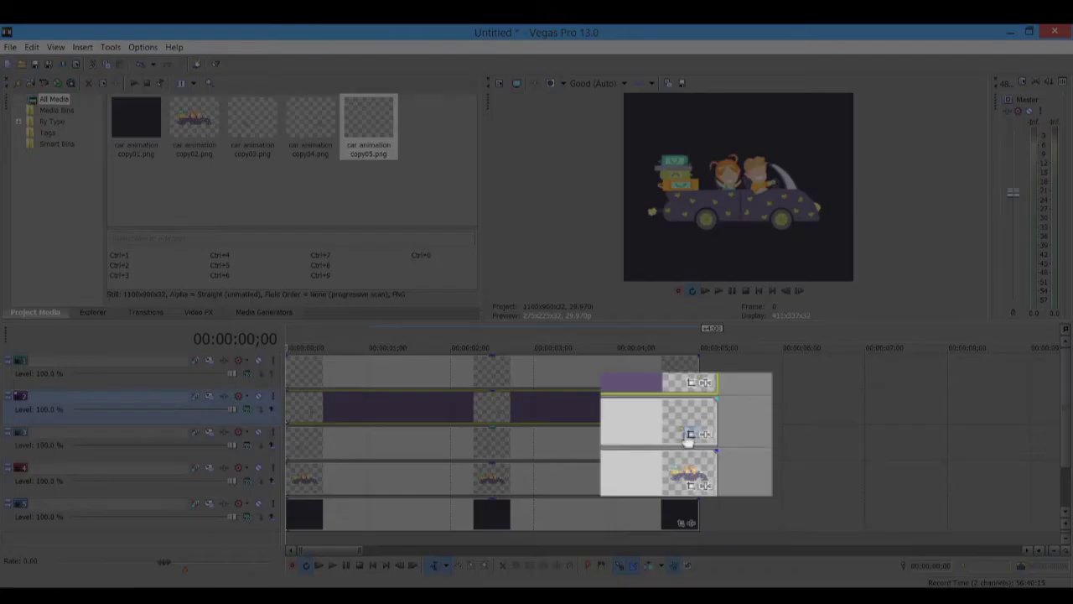
left_click(690, 434)
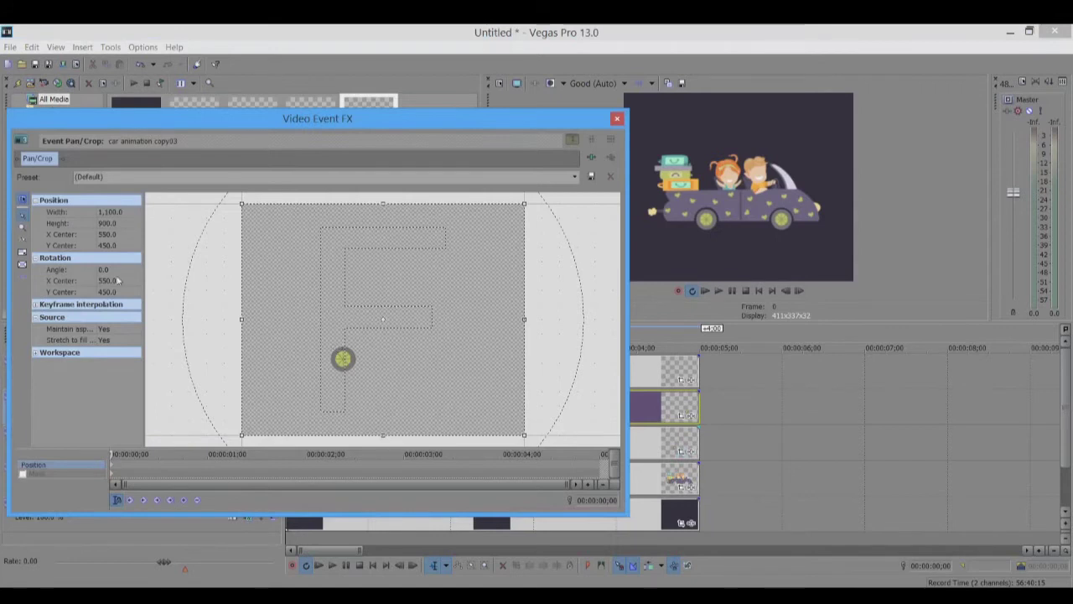
left_click(36, 259)
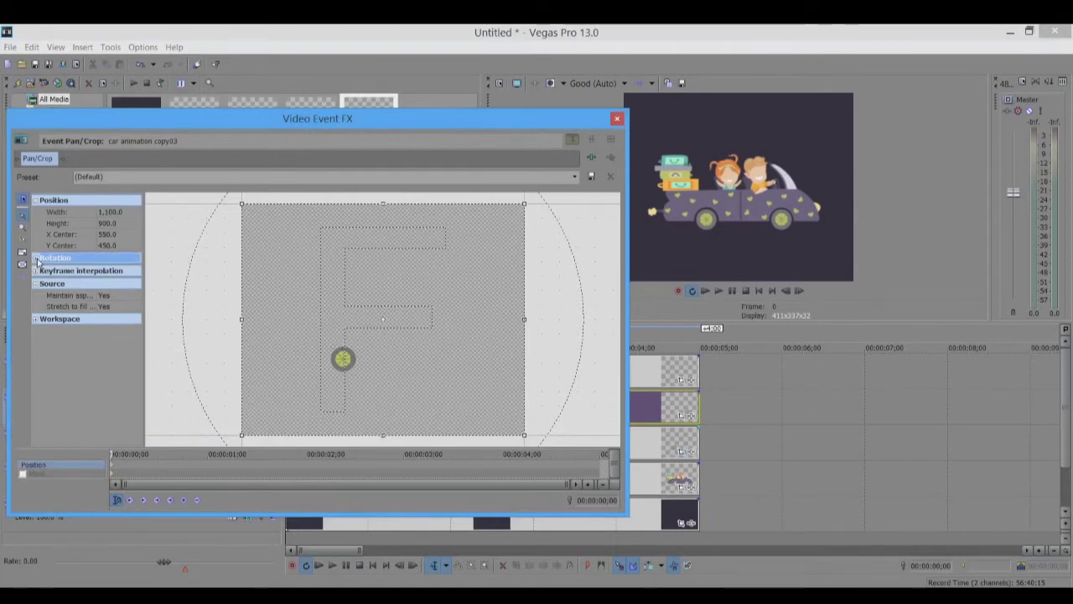
left_click(36, 259)
left_click(36, 202)
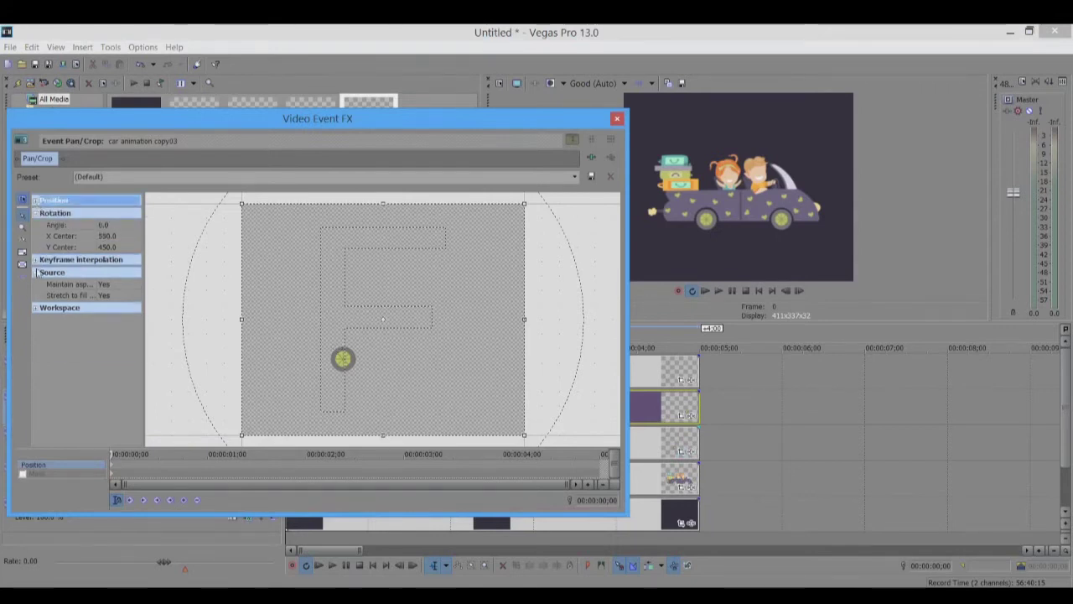
left_click(36, 272)
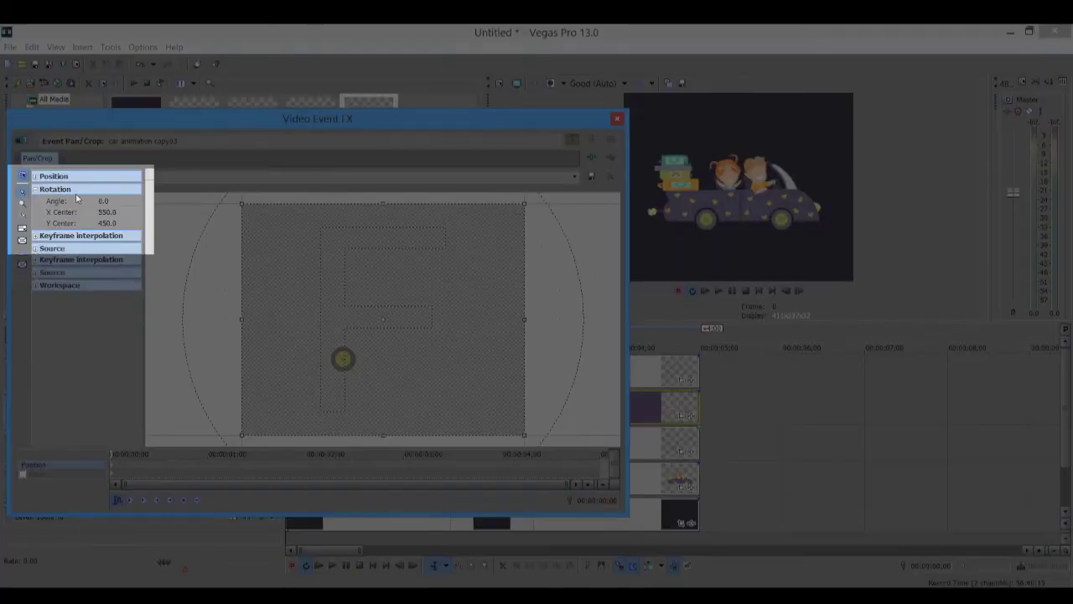
left_click(75, 192)
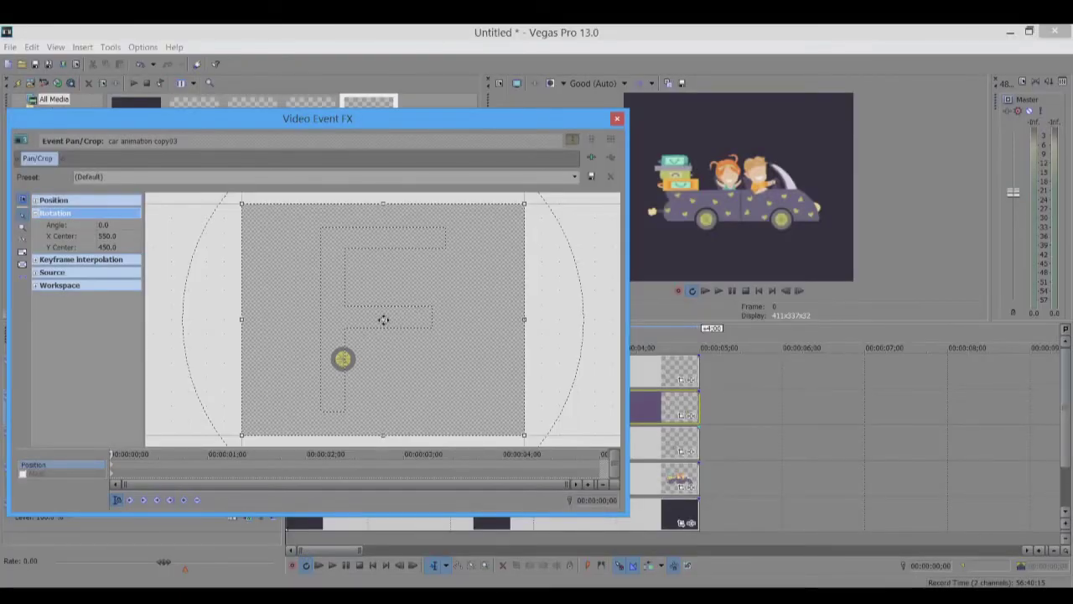
Step: Drag copy03's rotation centre onto the wheel hub, around X 396.5, Y 603.8
left_click_drag(383, 318, 359, 305)
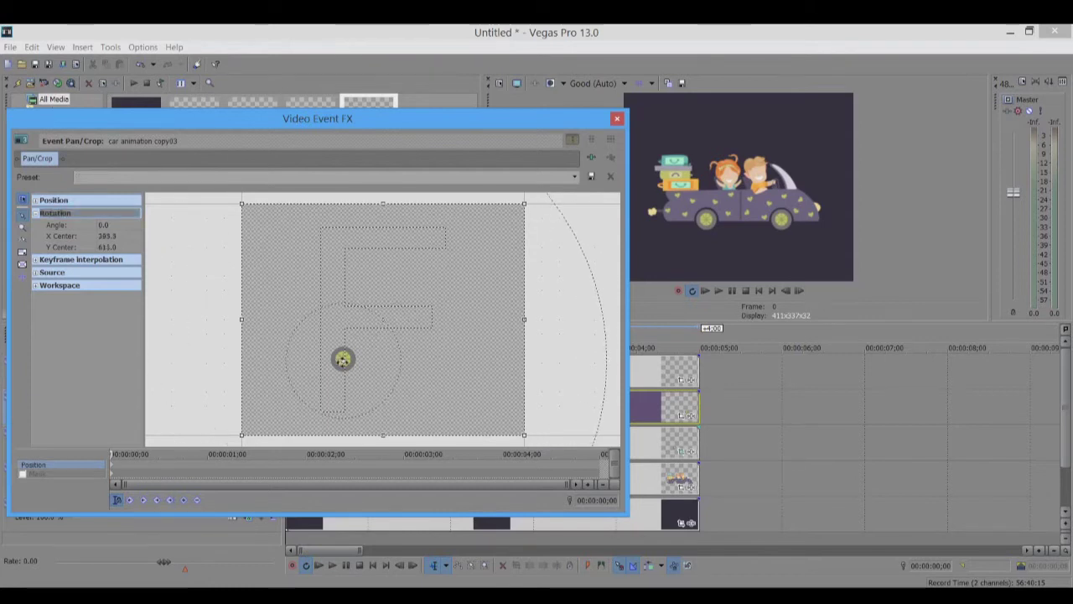
scroll(359, 305, "up", 3)
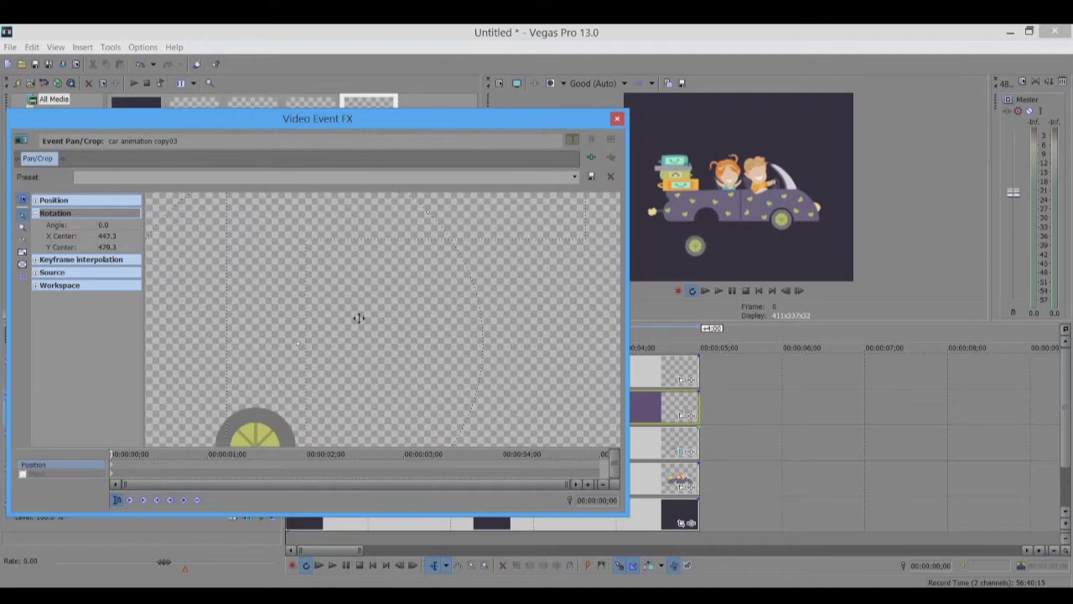
left_click_drag(359, 318, 355, 354)
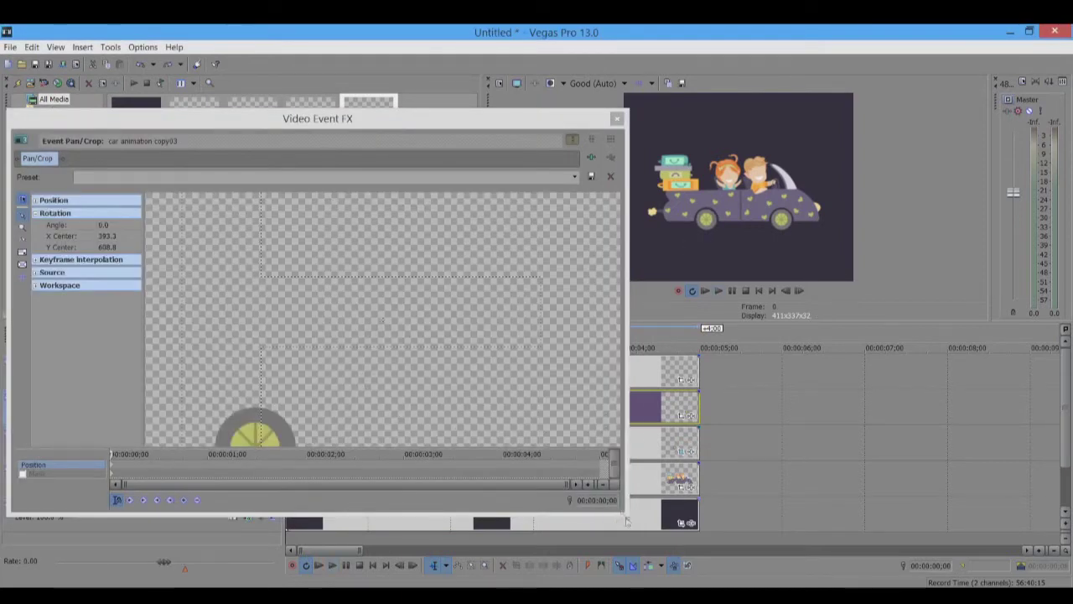
left_click_drag(626, 514, 630, 585)
scroll(262, 474, "down", 2)
scroll(262, 474, "up", 3)
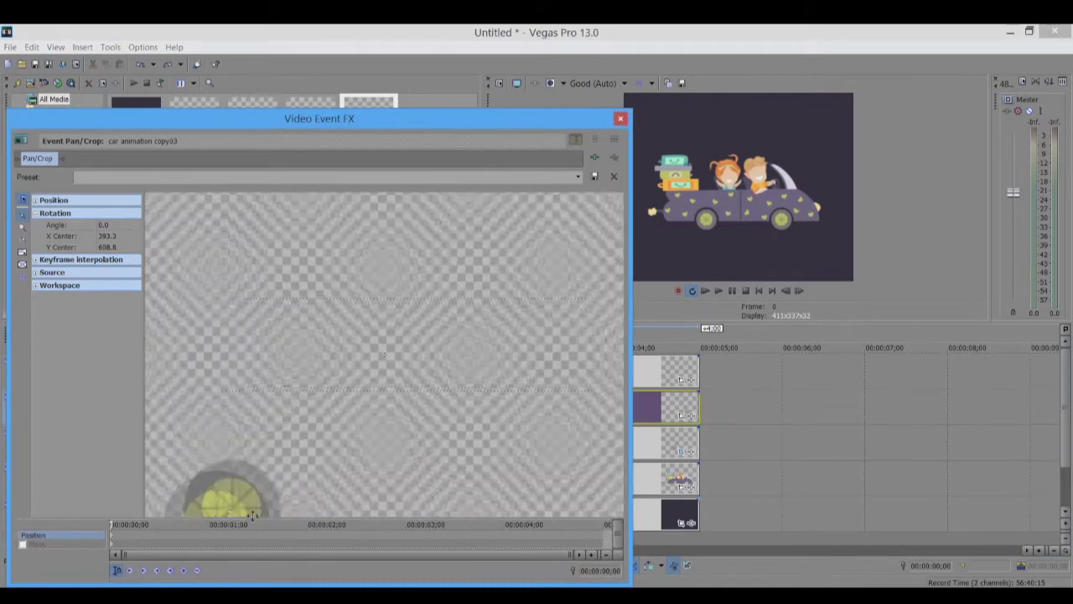
scroll(276, 462, "down", 1)
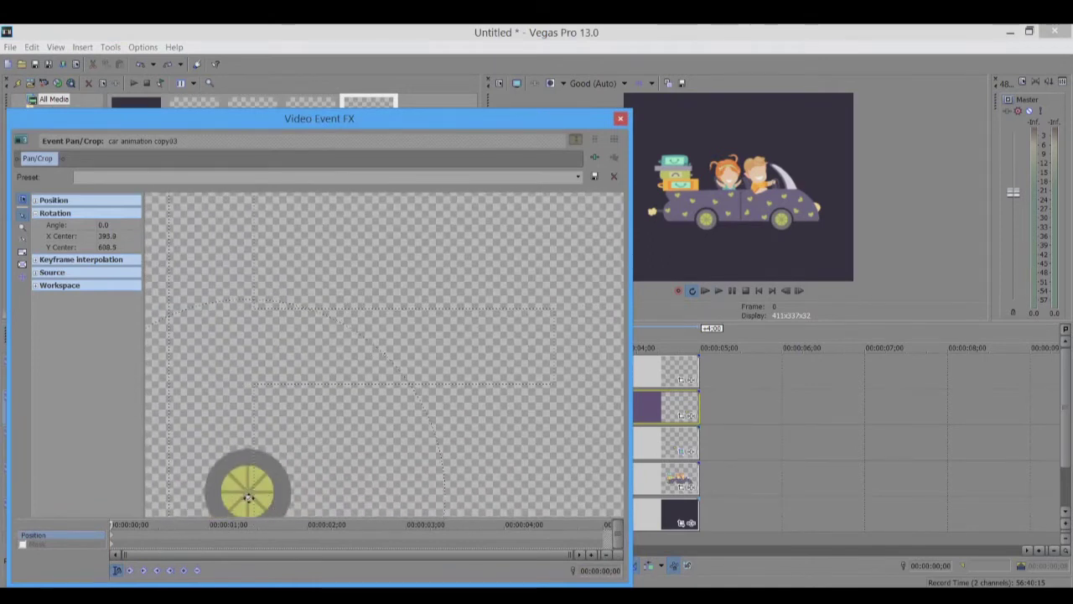
left_click_drag(248, 497, 249, 492)
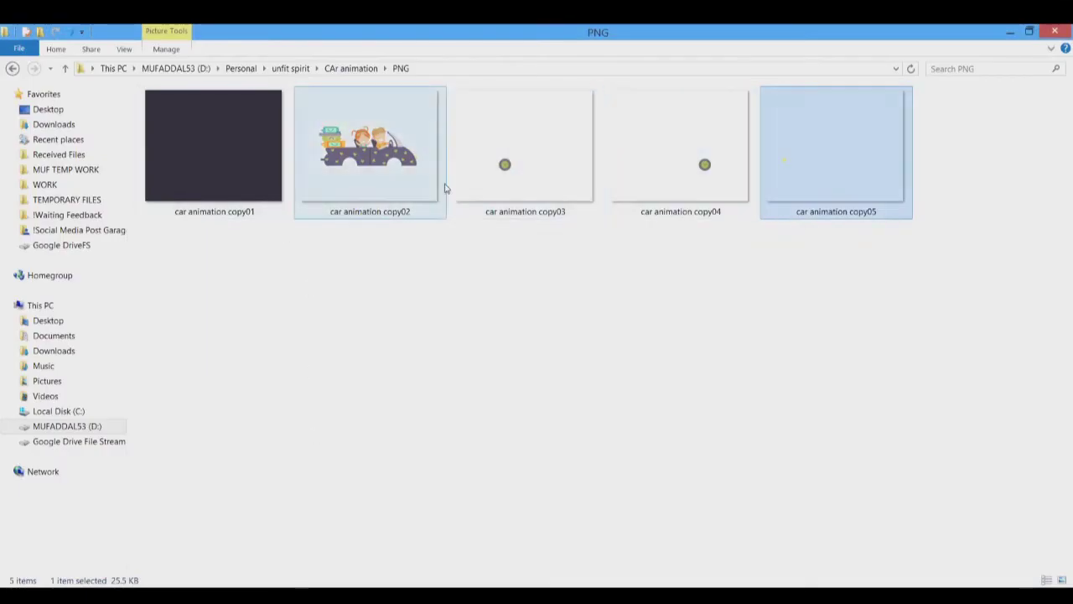
Step: Open car animation copy03.png in Photoshop with the Info panel showing pixel coordinates
left_click_drag(457, 191, 417, 373)
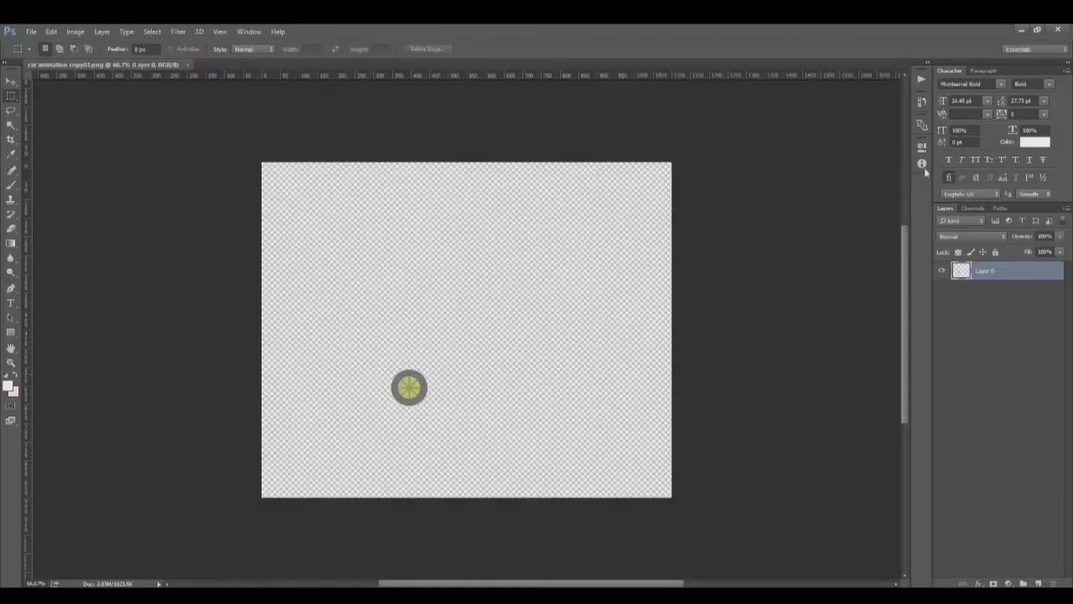
left_click(922, 164)
left_click(921, 164)
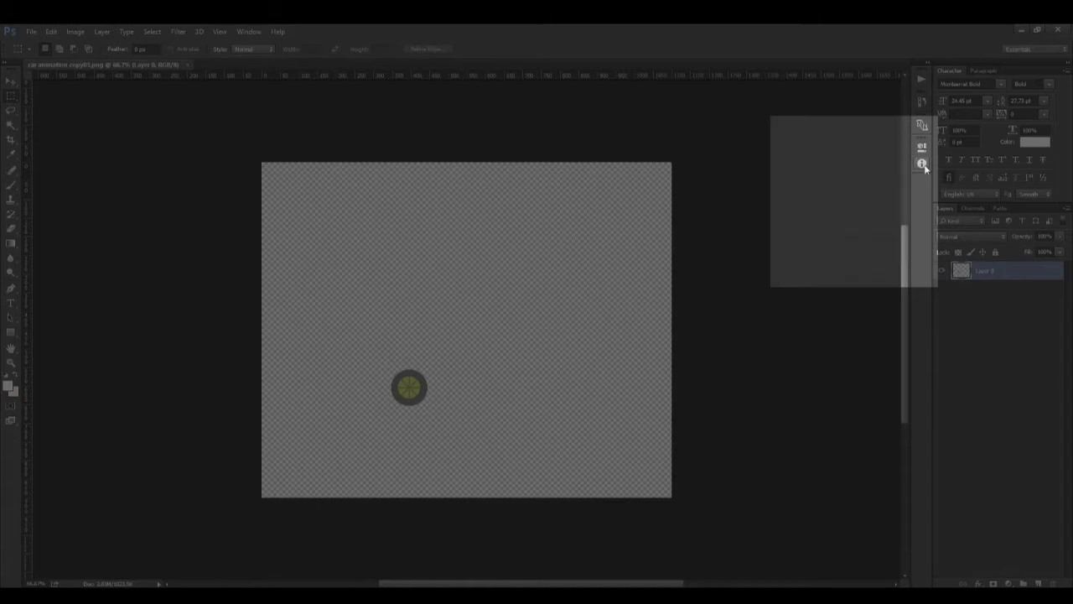
left_click(922, 164)
left_click(248, 31)
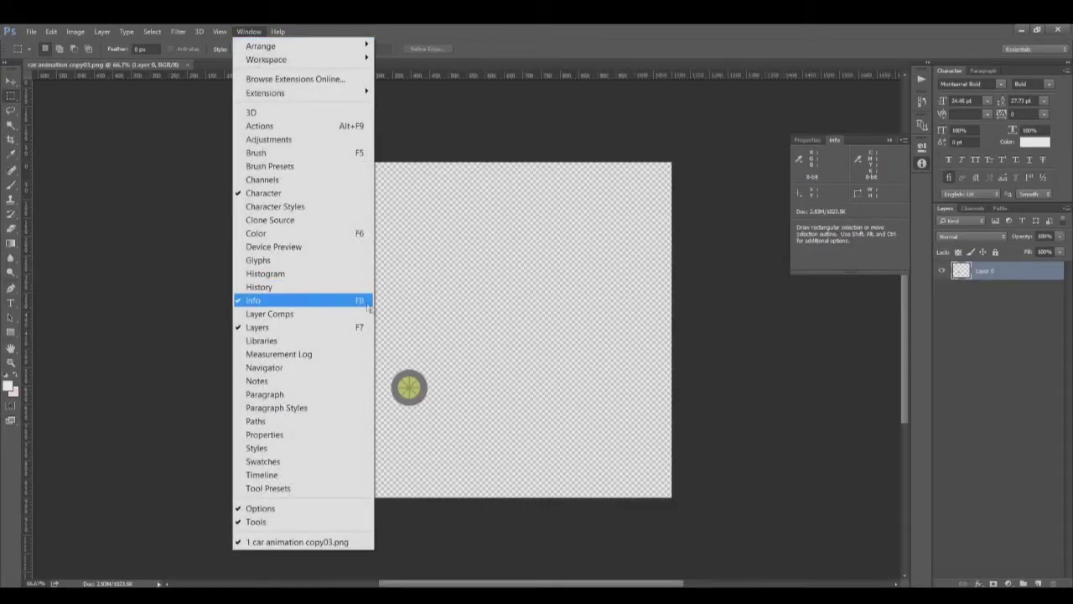
Step: Zoom in closely on the wheel hub with the wheel layer selected
key("Escape")
scroll(410, 403, "up", 8)
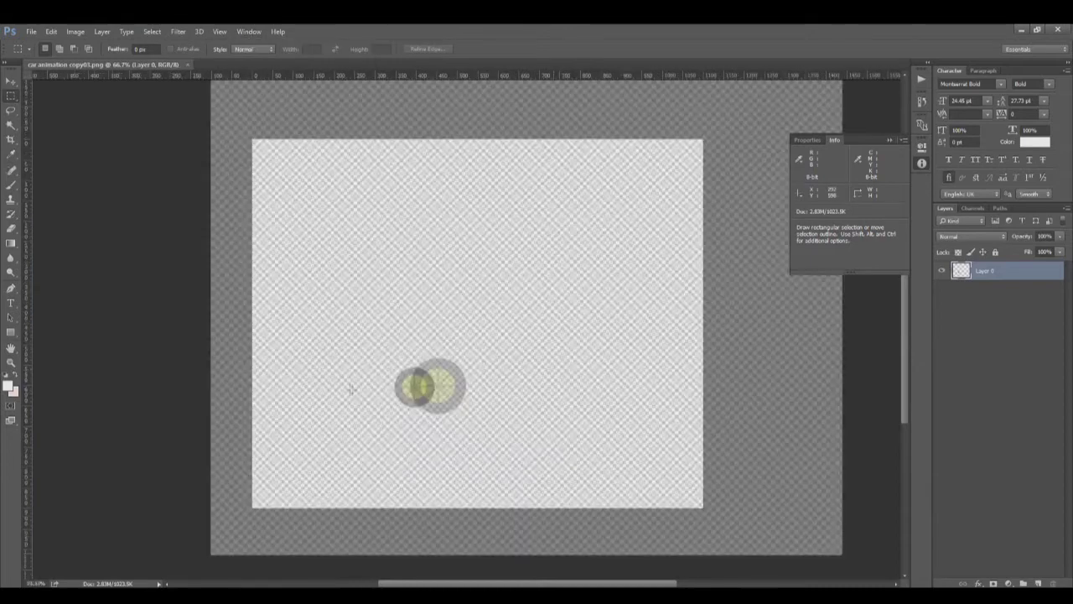
left_click(14, 81)
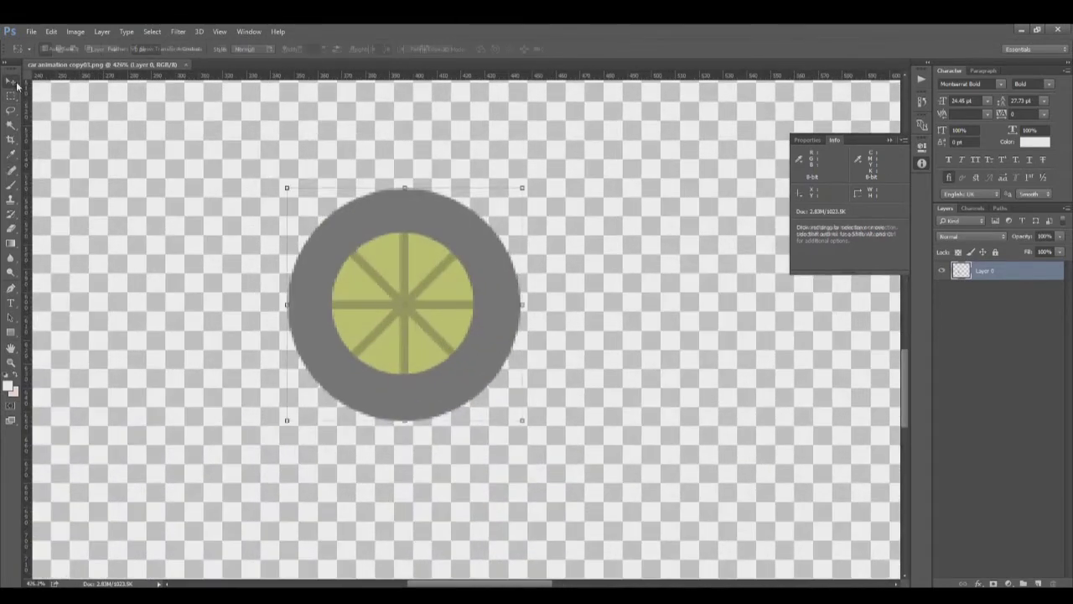
scroll(406, 311, "up", 2)
scroll(406, 310, "up", 4)
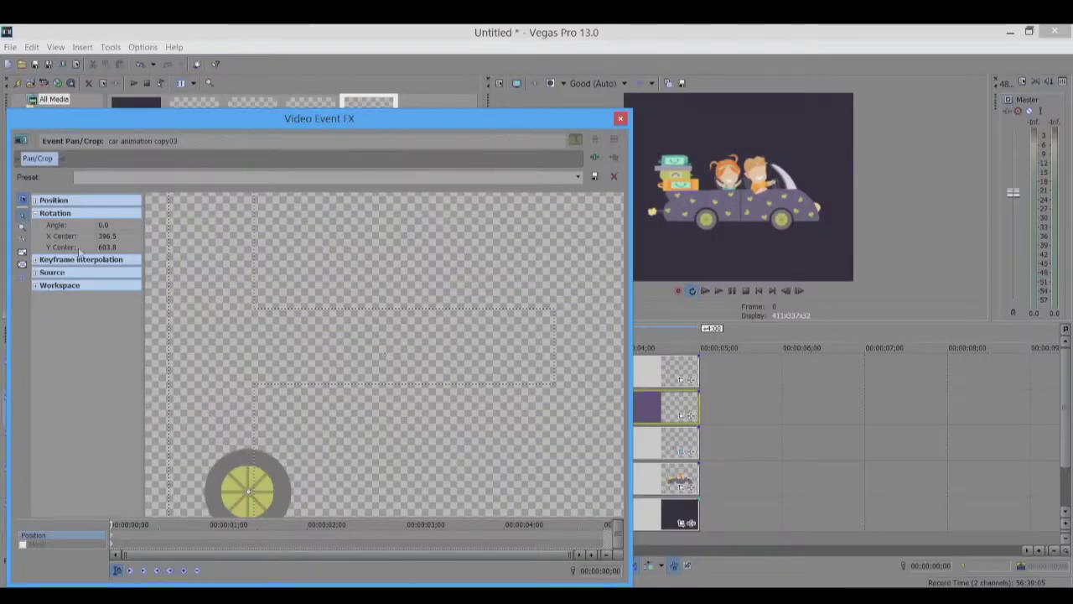
Step: Set copy03's rotation centre to X 396, Y 605, then open copy04's pan/crop
left_click(107, 236)
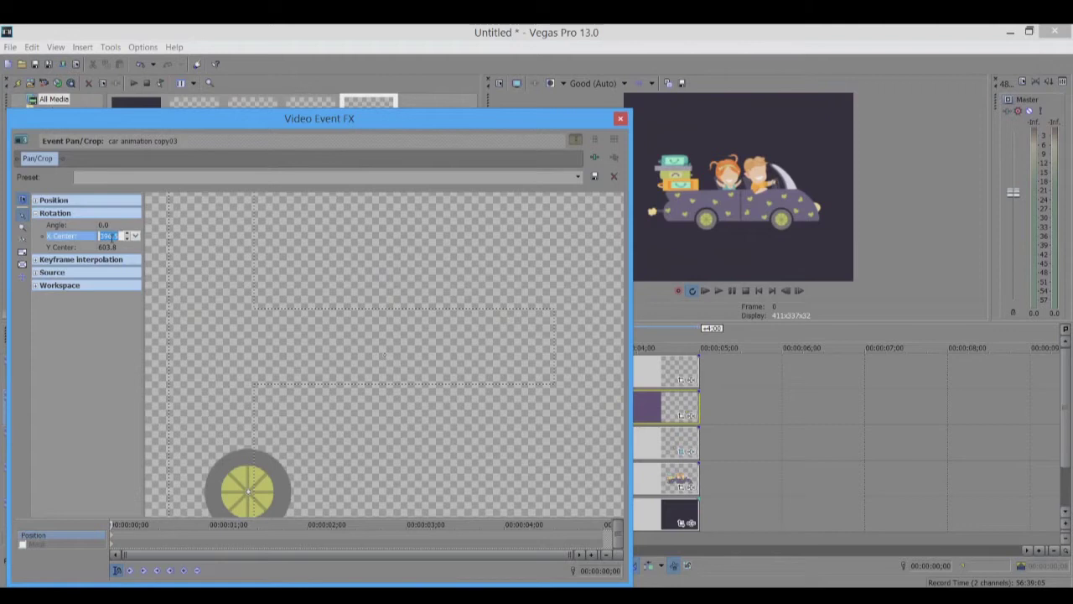
type("39")
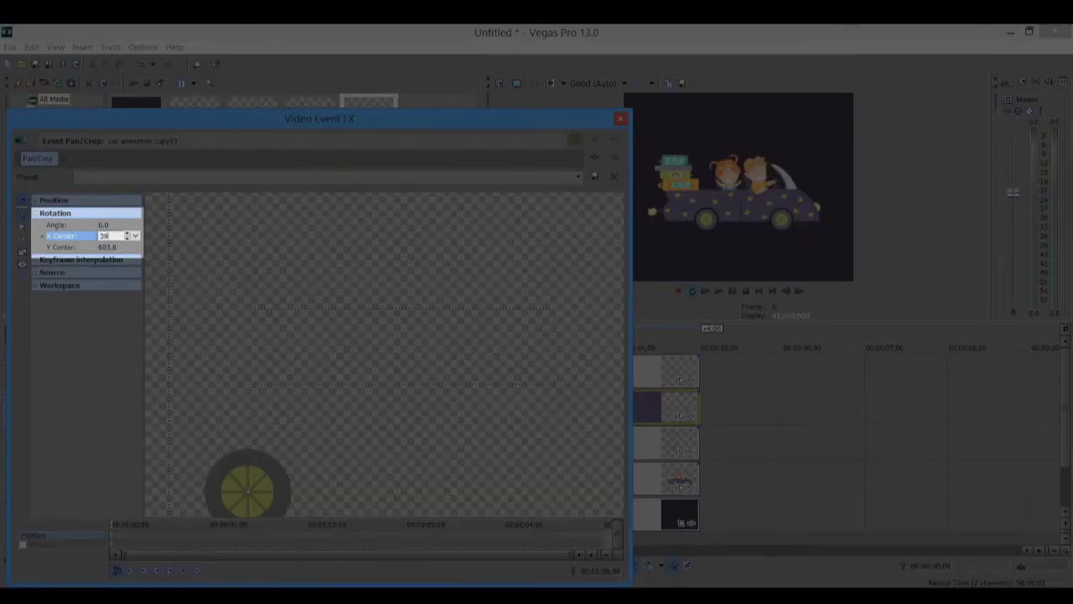
type("6")
key("Tab")
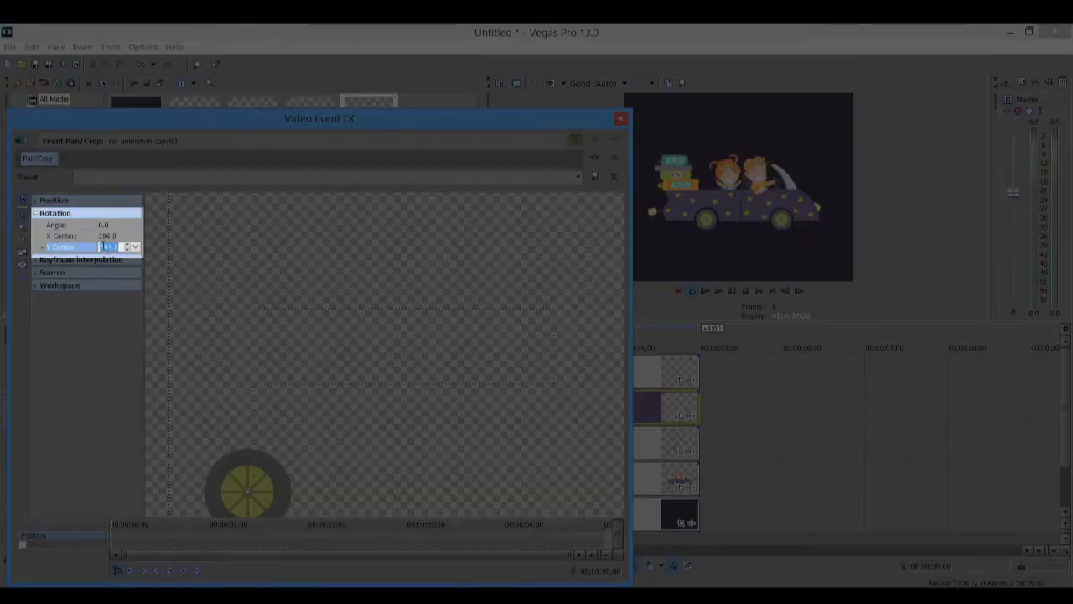
type("605")
key("Return")
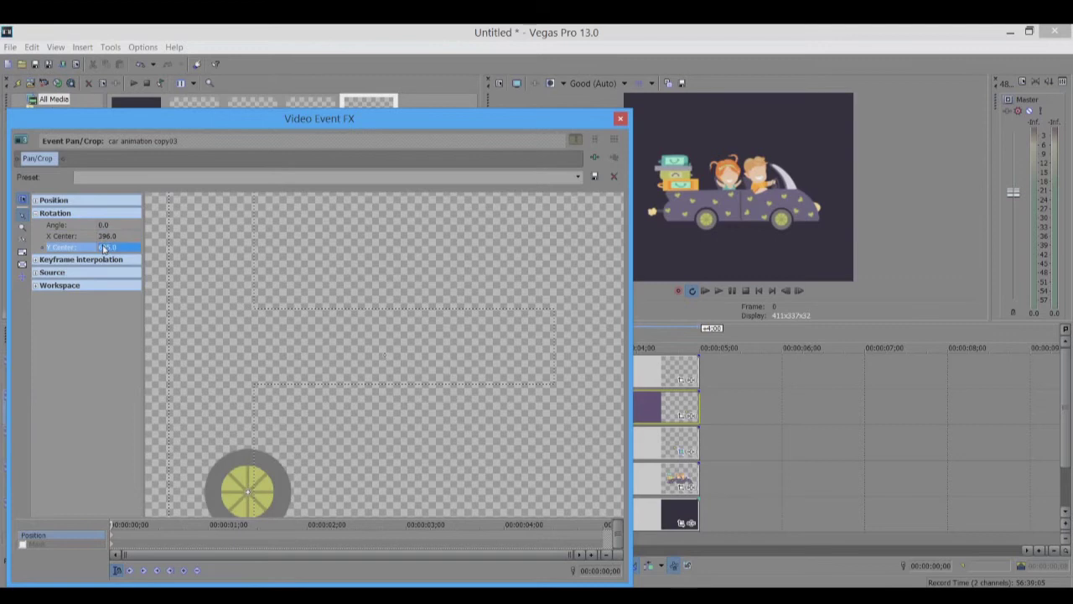
left_click(620, 118)
left_click(682, 414)
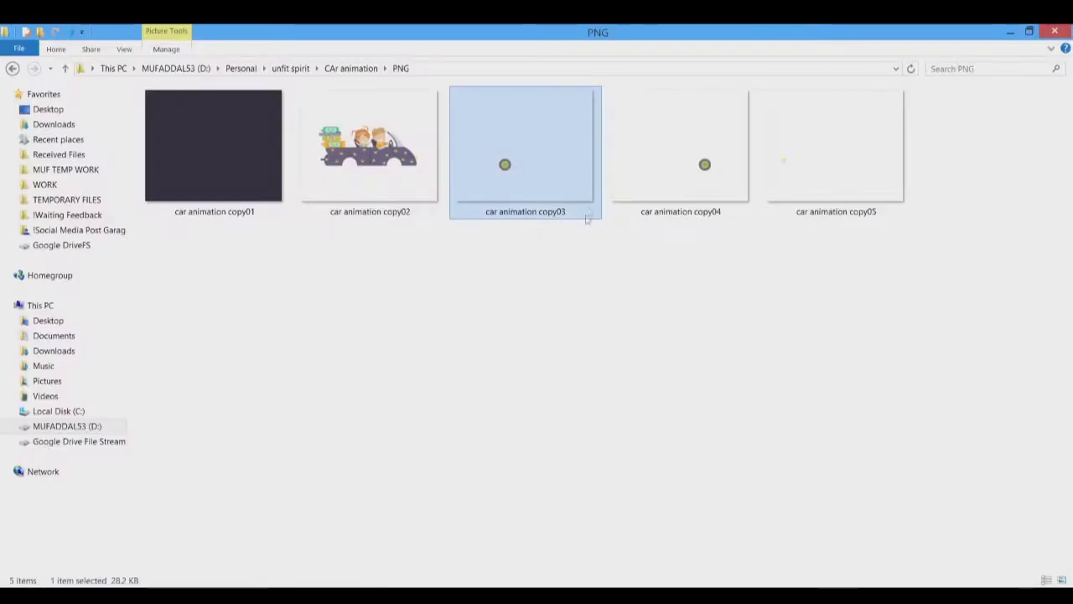
Step: Open car animation copy04.png in Photoshop and zoom in on its wheel hub
left_click_drag(681, 147, 419, 395)
key("ctrl+plus")
key("ctrl+plus")
key("ctrl+plus")
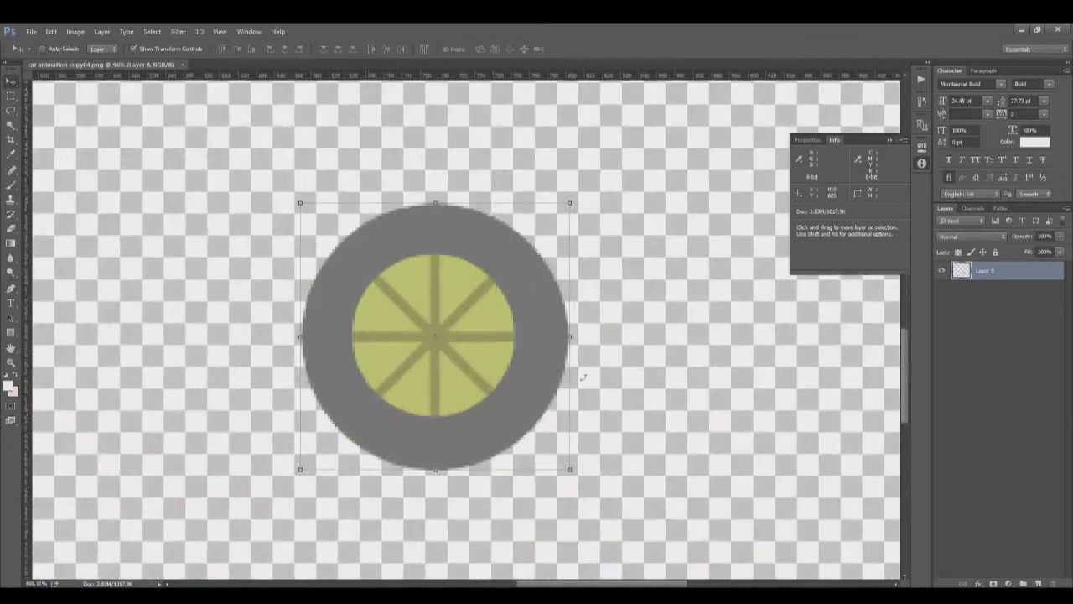
scroll(446, 366, "up", 8)
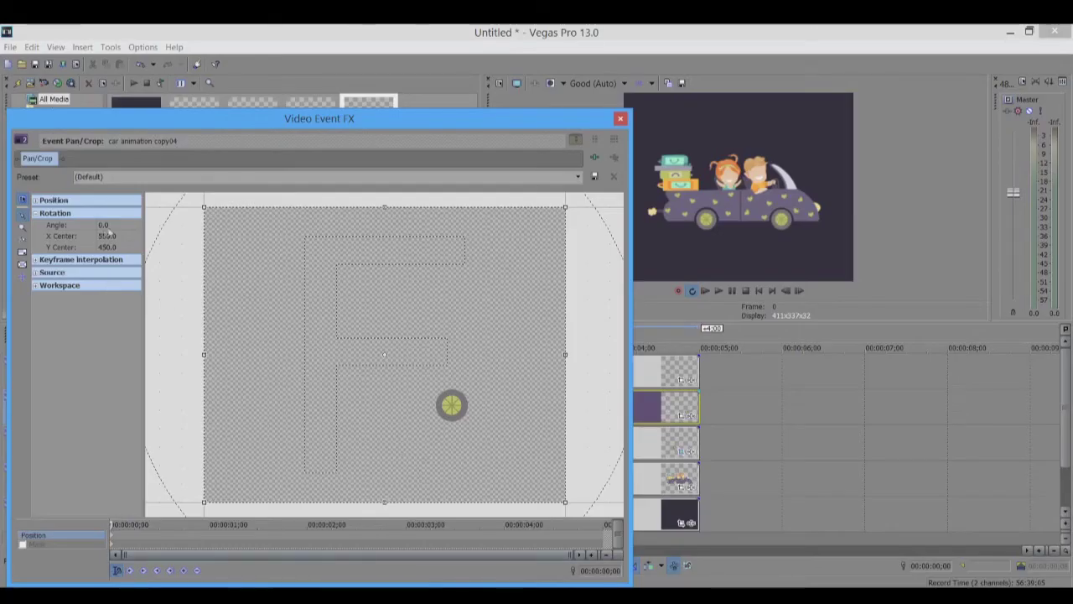
Step: Set copy04's rotation centre to X 755, Y 605 and close the pan/crop window
left_click(107, 235)
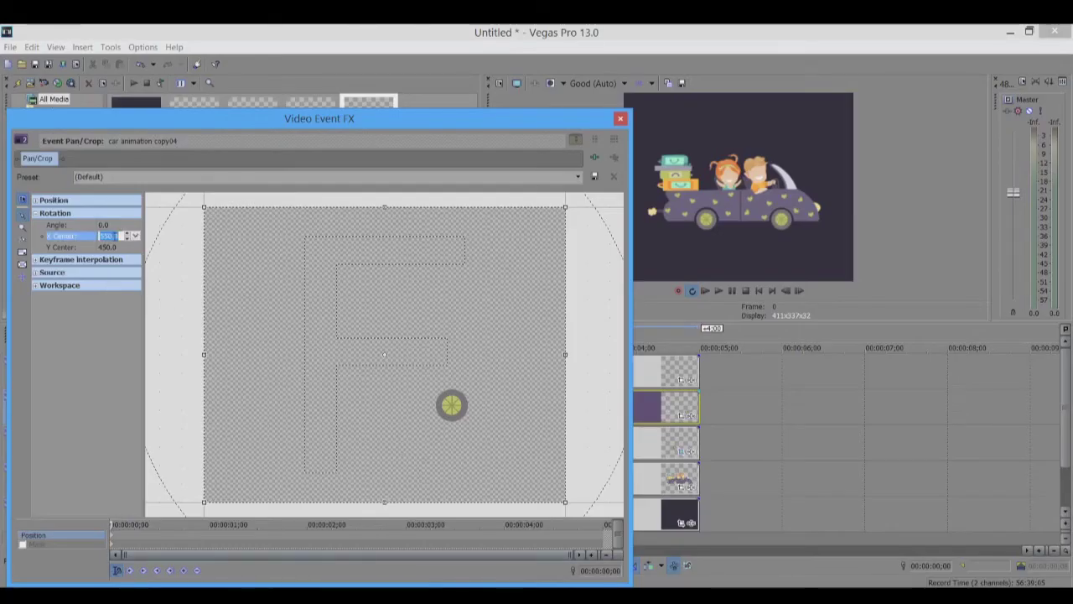
type("755")
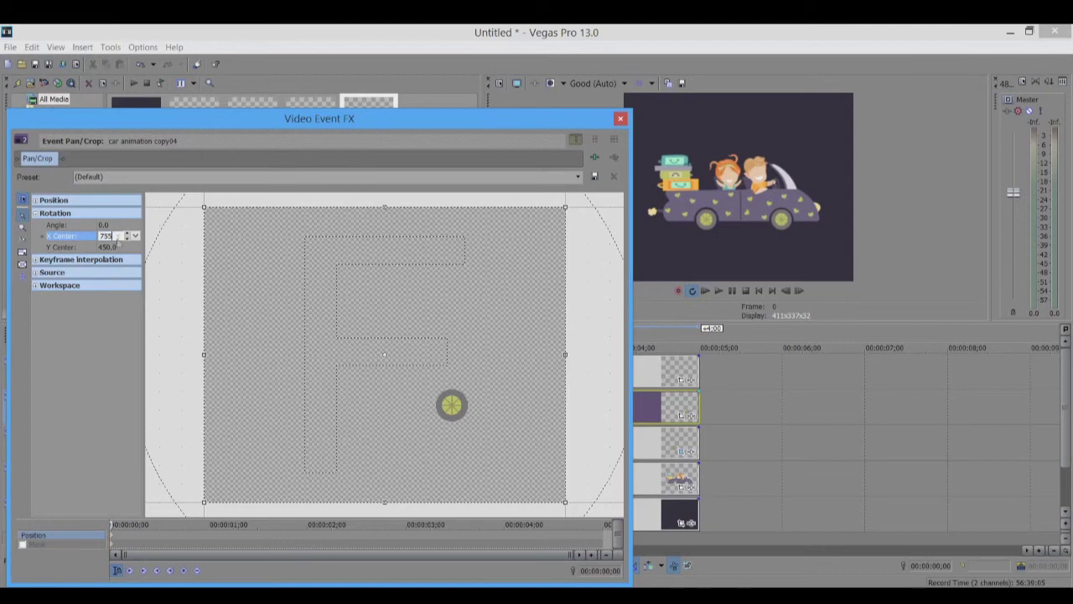
left_click(109, 246)
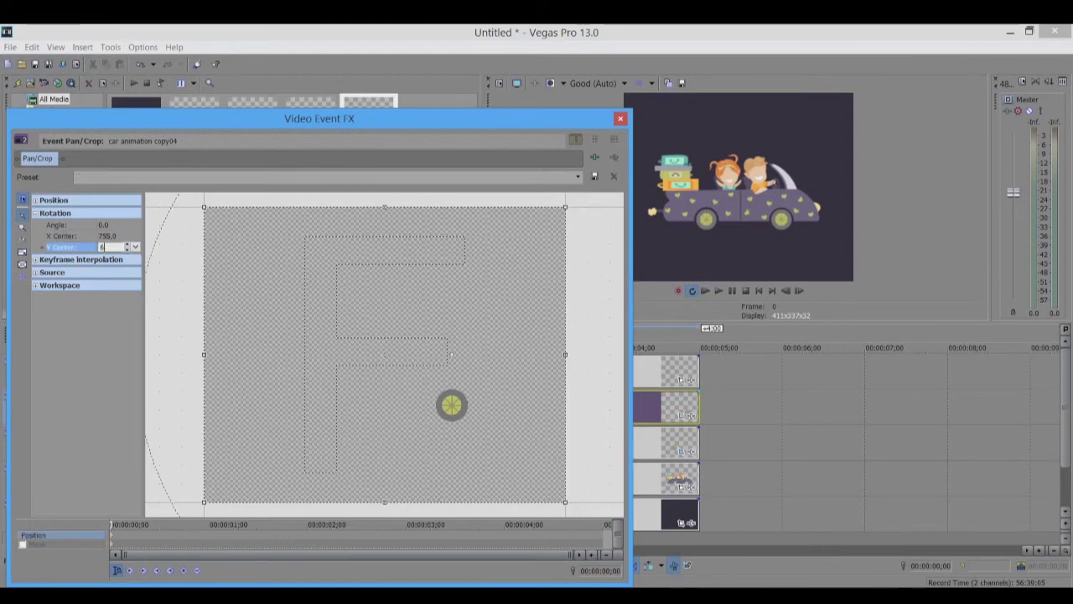
key("Return")
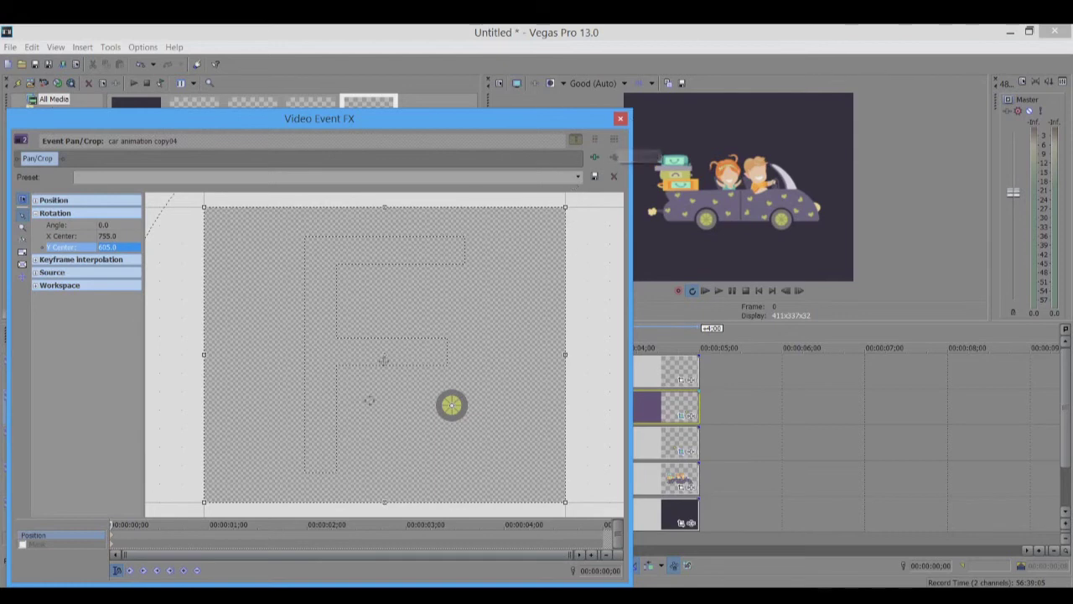
left_click(620, 119)
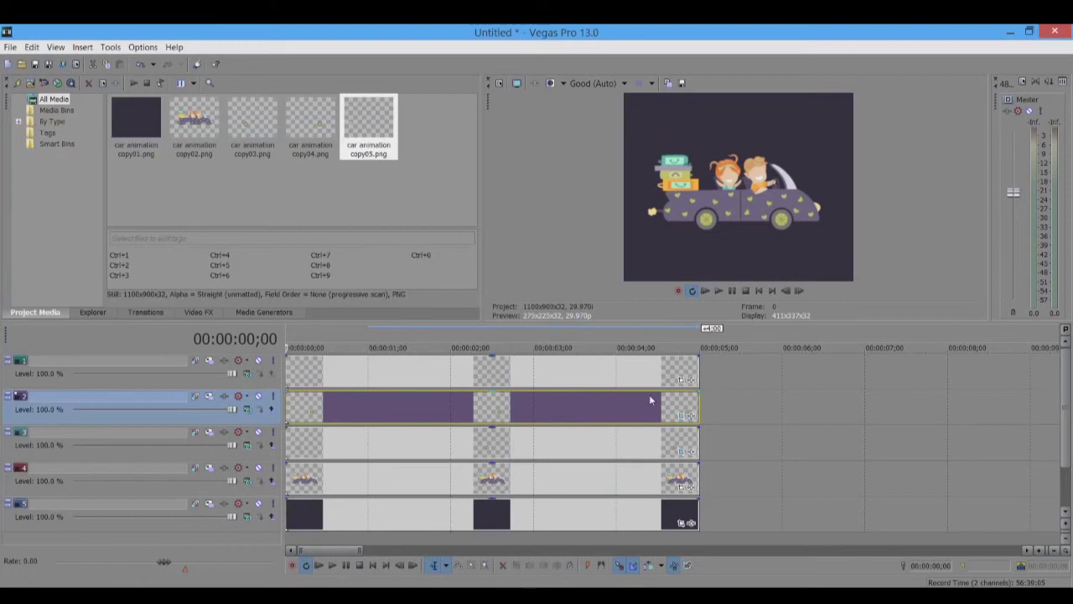
Step: Reopen copy03's pan/crop with Sync Cursor on, testing it by moving the playhead and playing
left_click(680, 450)
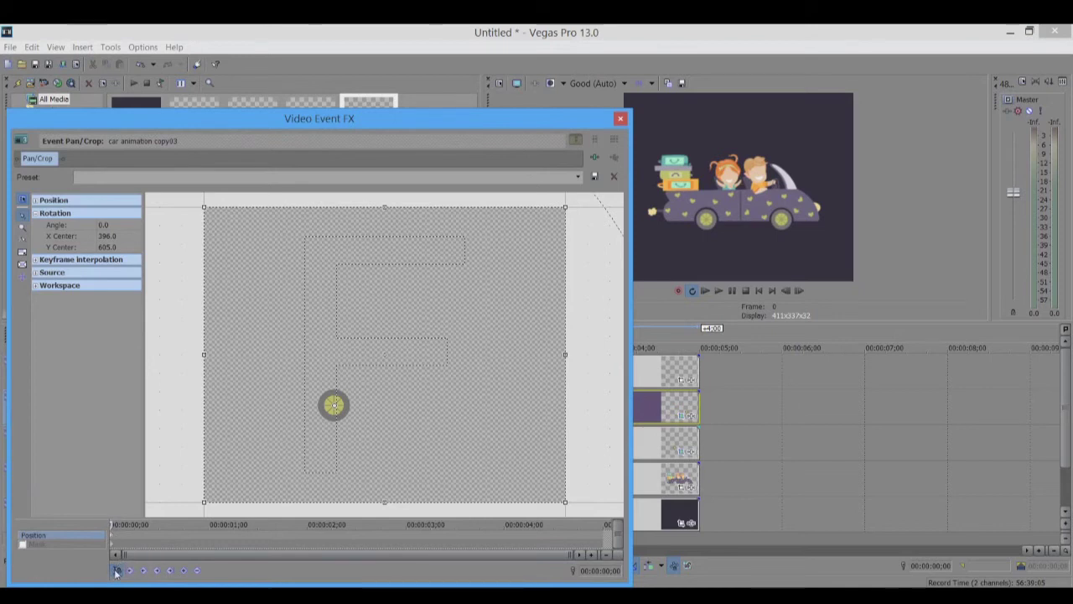
left_click(116, 571)
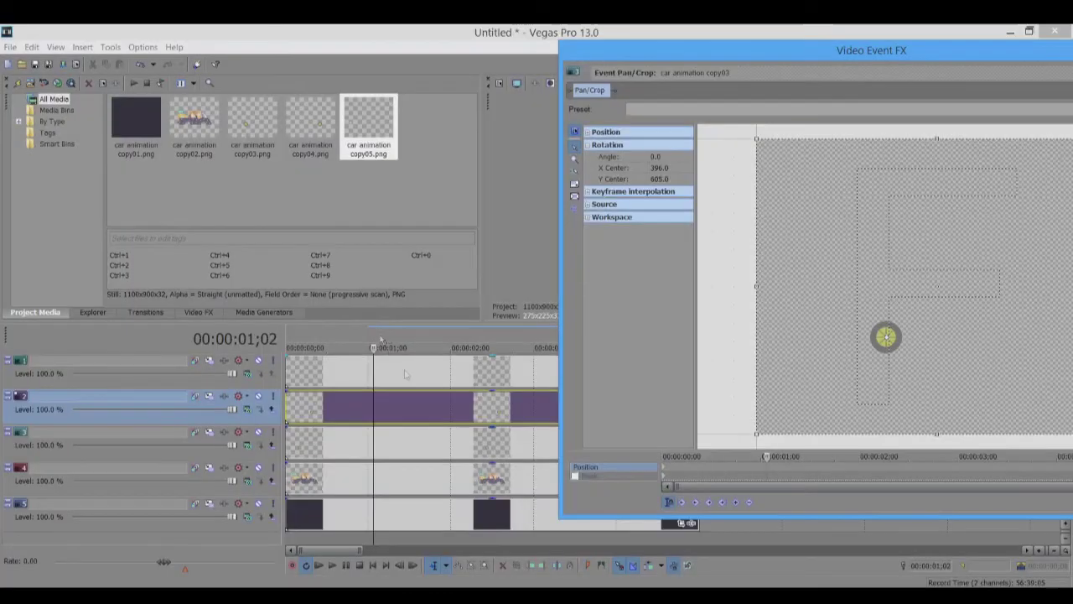
left_click(717, 458)
left_click(807, 471)
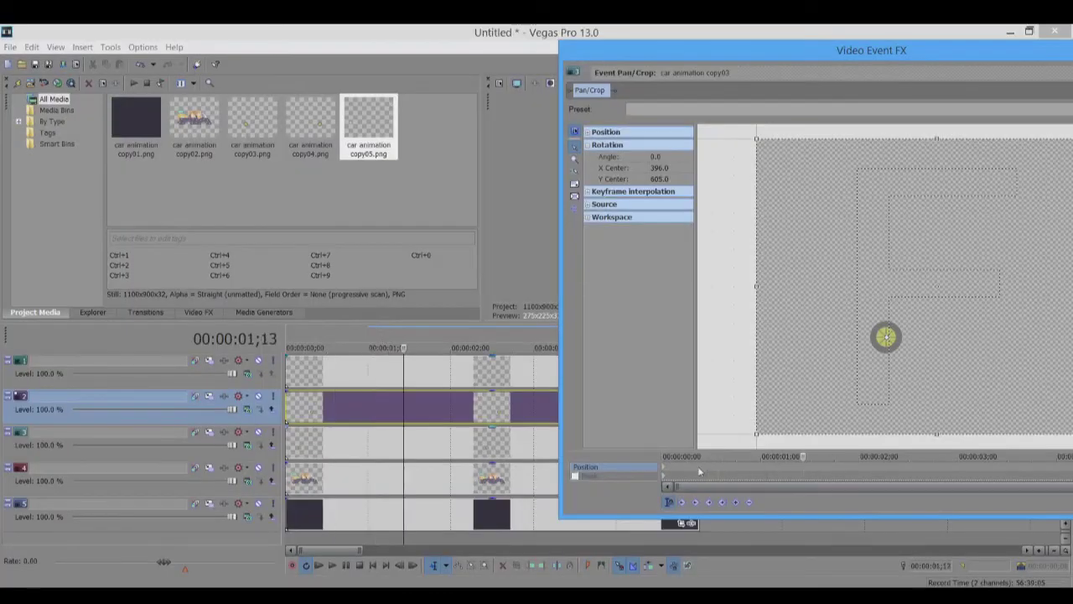
left_click(698, 471)
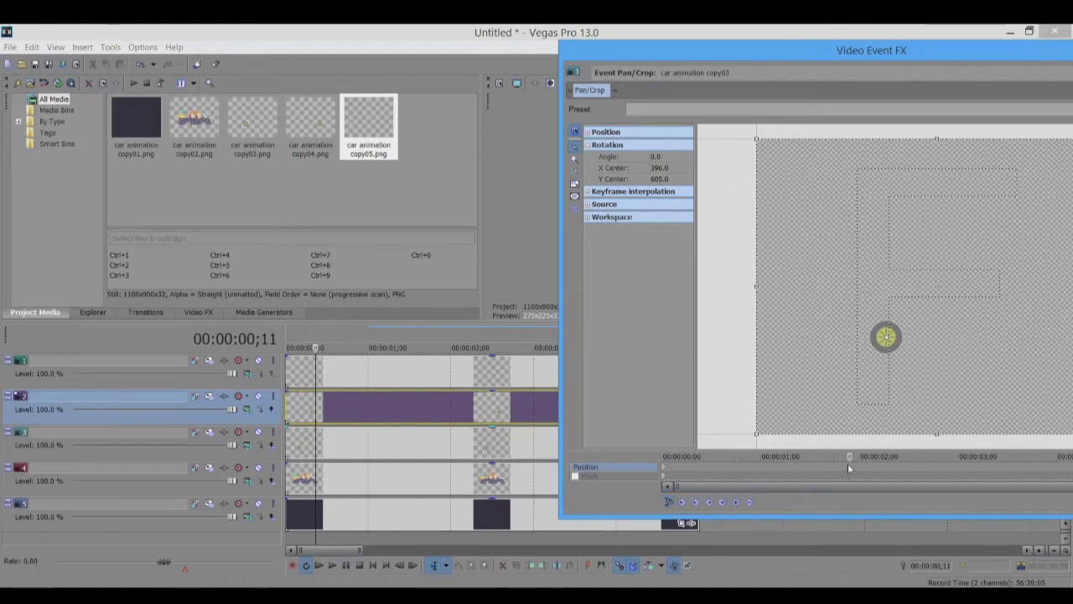
left_click(904, 463)
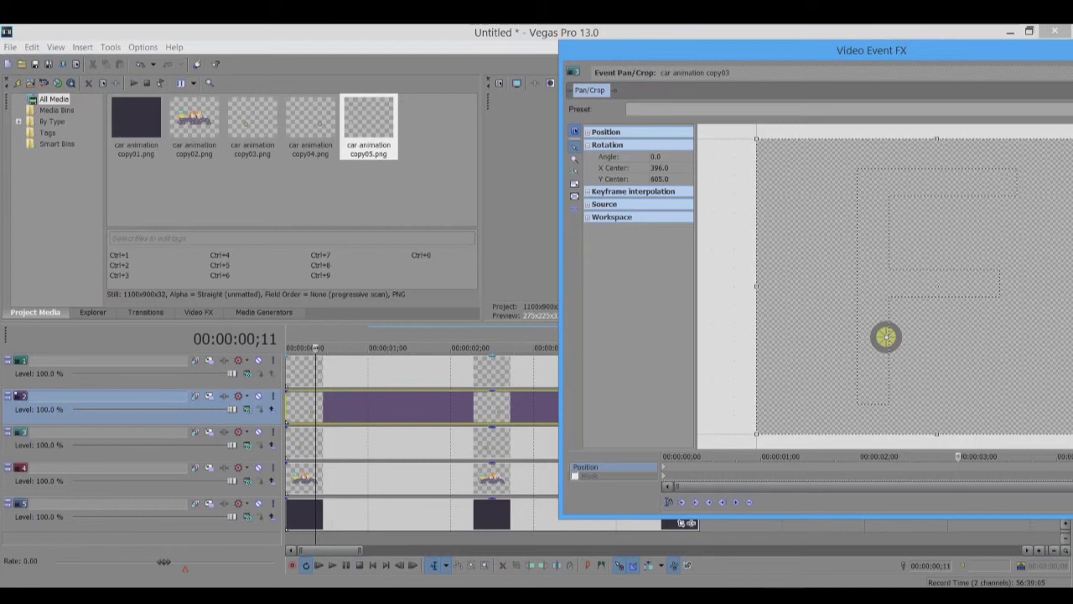
left_click(318, 565)
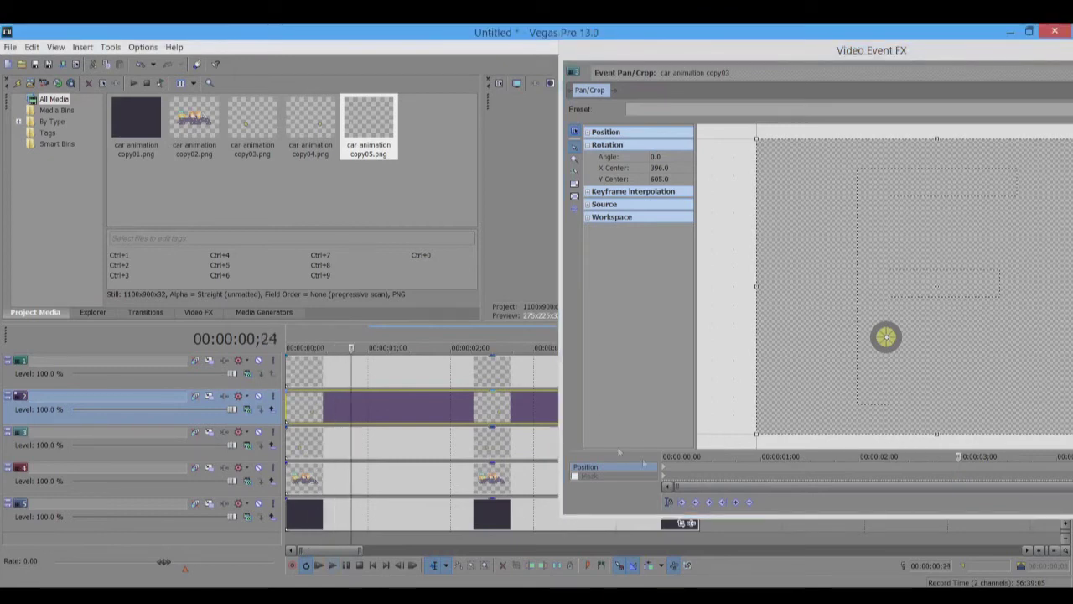
left_click(671, 508)
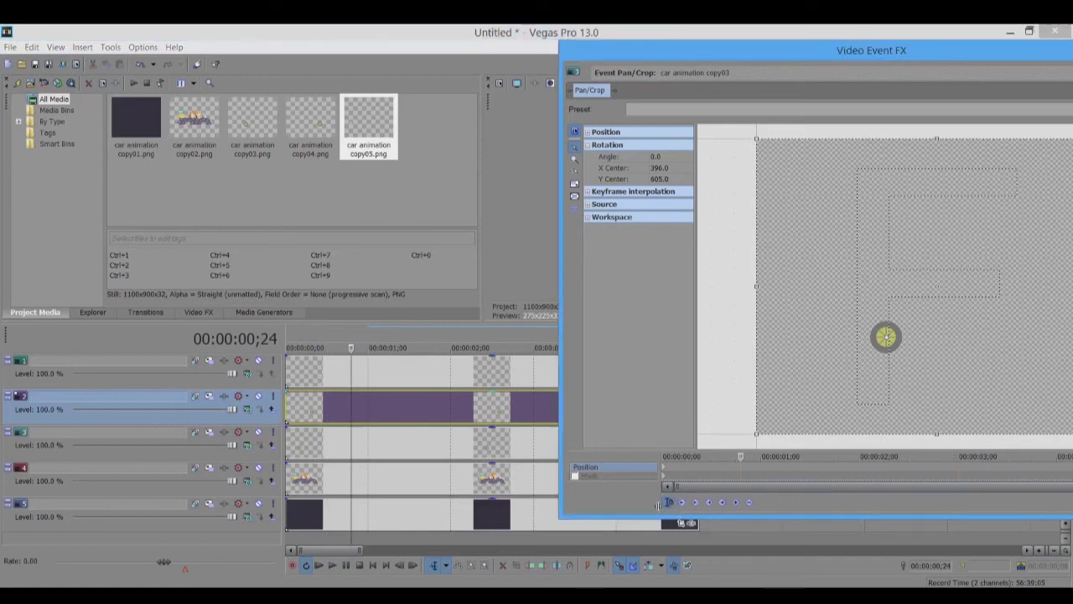
left_click(663, 471)
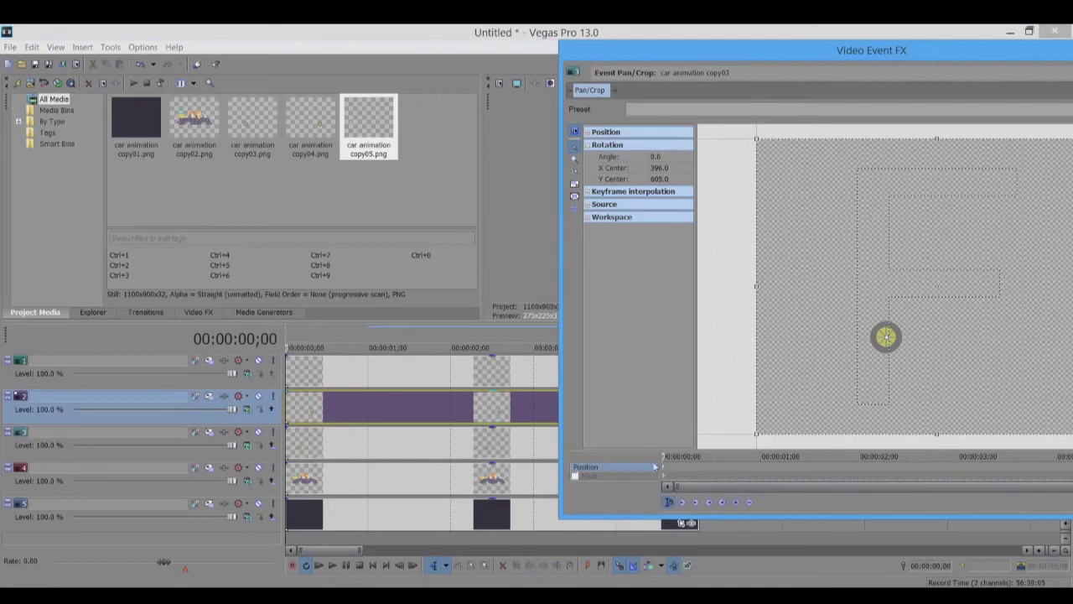
Step: Give copy03's wheel a -360° rotation angle at its end keyframe and close pan/crop
left_click_drag(857, 60, 383, 57)
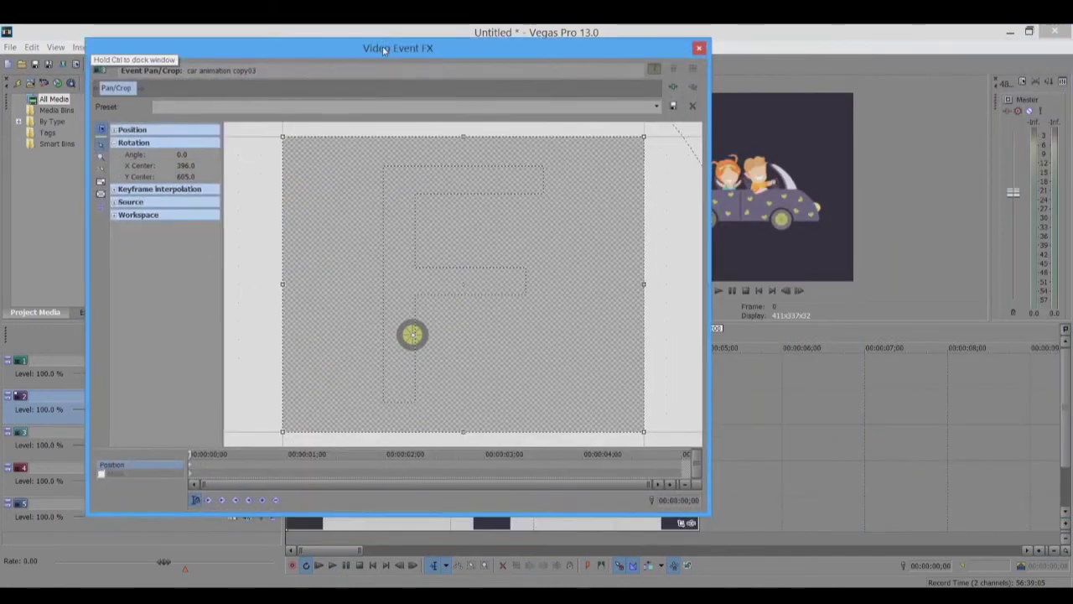
left_click(680, 464)
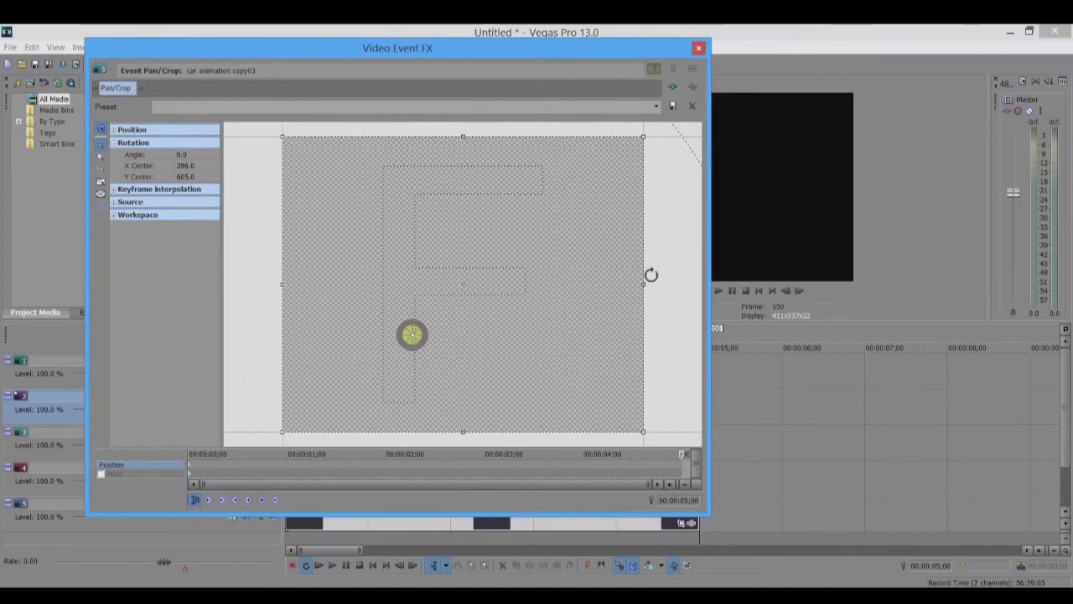
left_click_drag(651, 275, 566, 295)
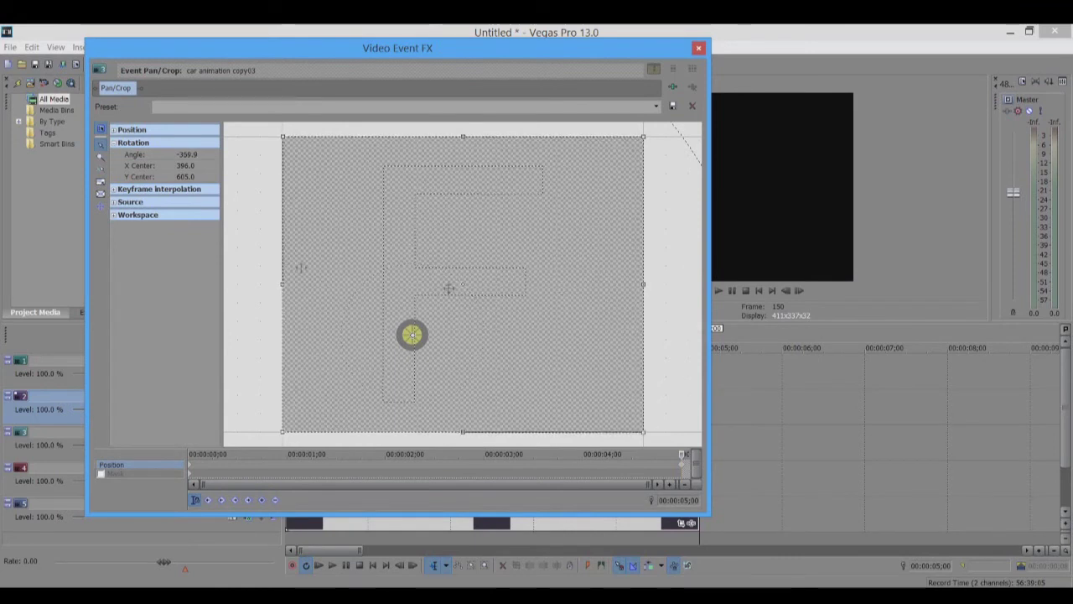
left_click(185, 155)
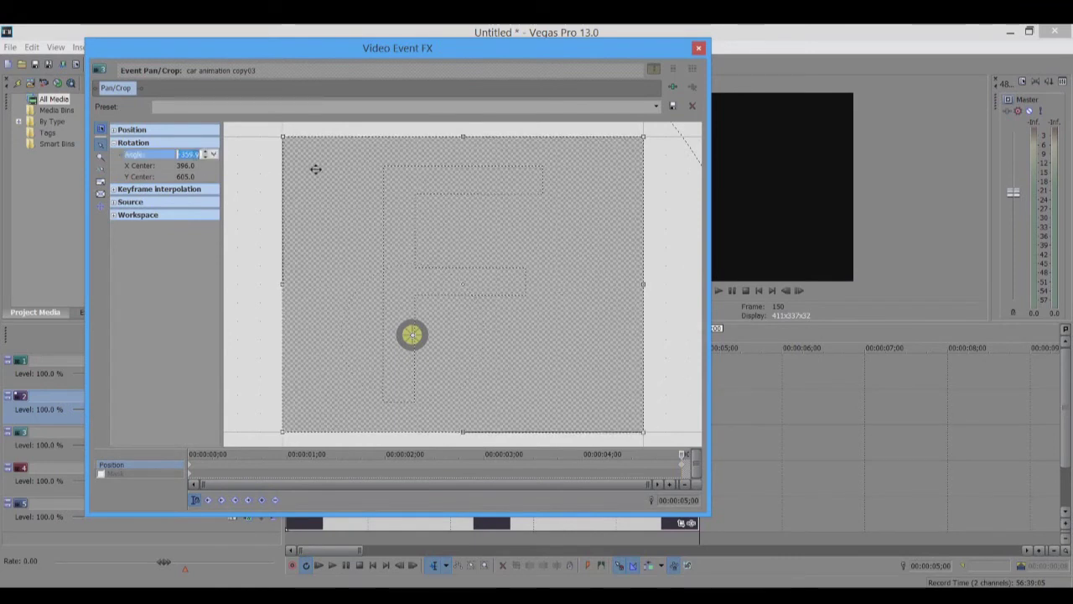
type("-360")
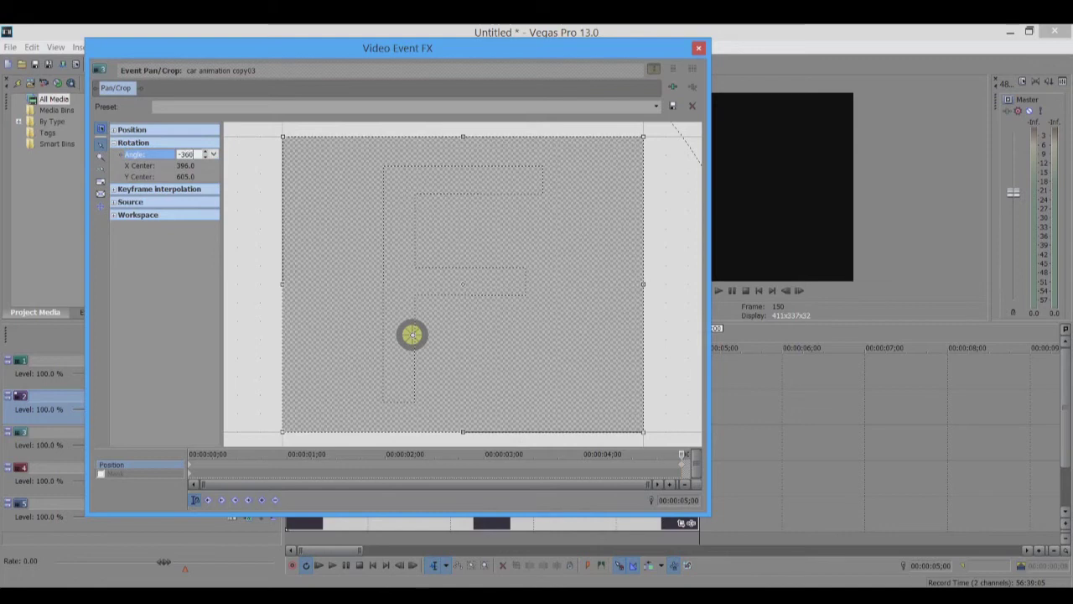
key("Return")
left_click(698, 48)
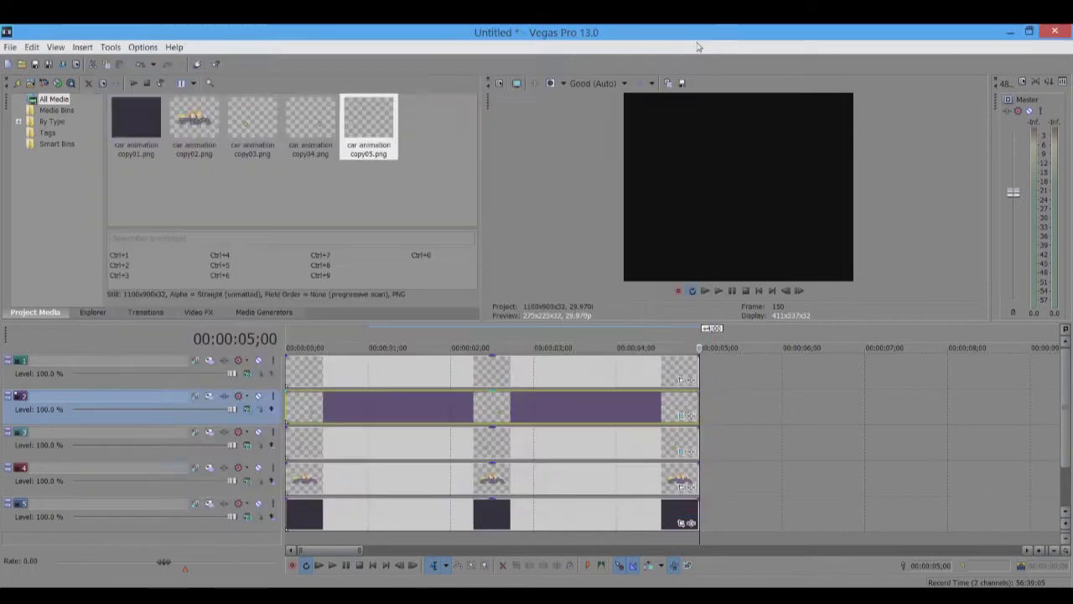
left_click(304, 380)
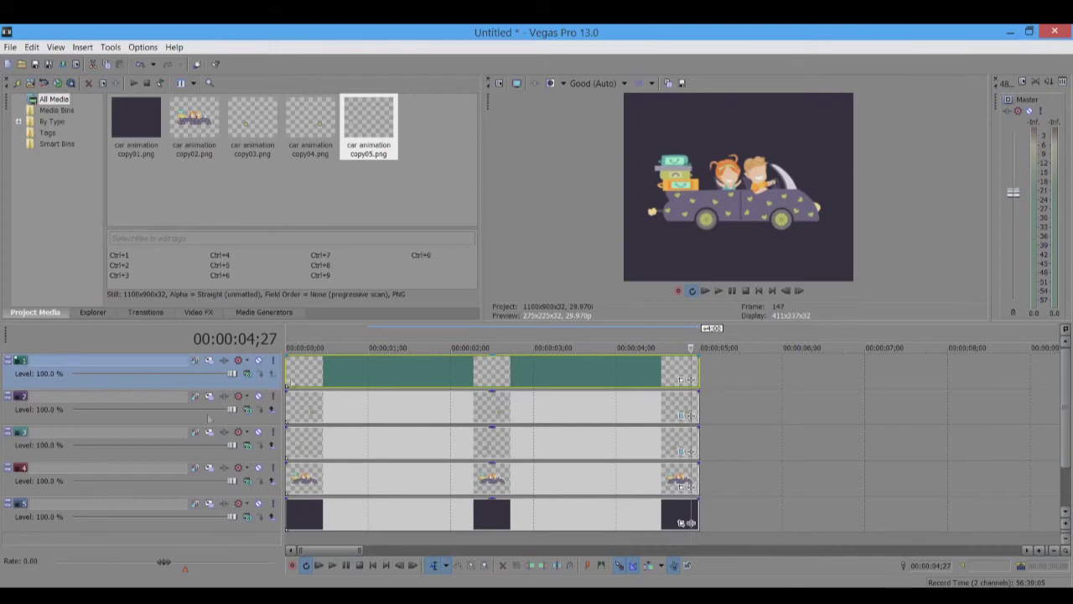
Step: Give copy04's wheel a -360° end rotation angle and close its pan/crop editor
left_click(680, 415)
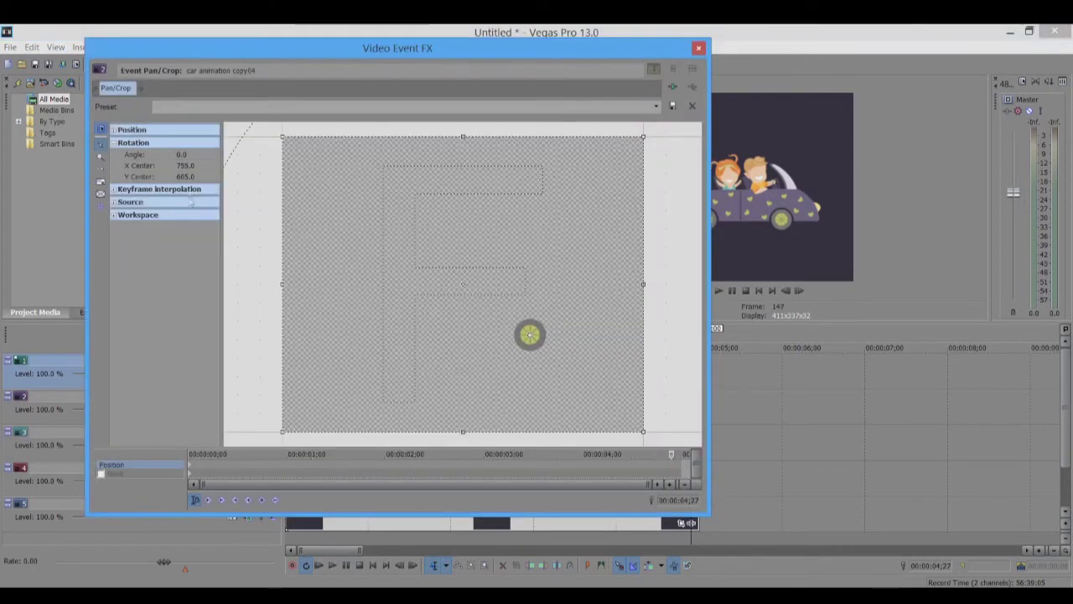
left_click(192, 154)
type("-")
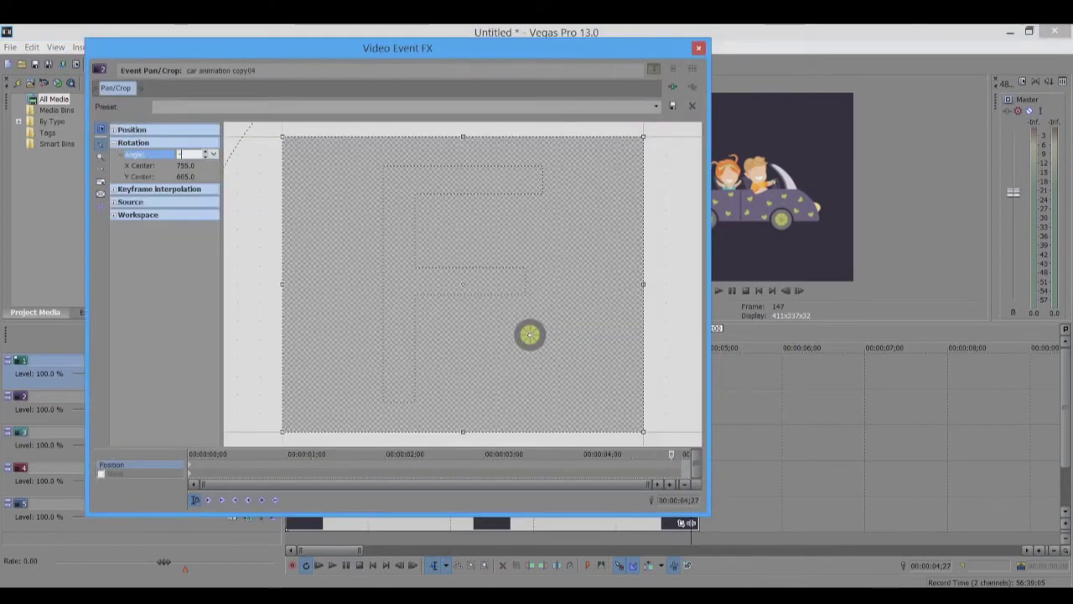
type("360")
key("Return")
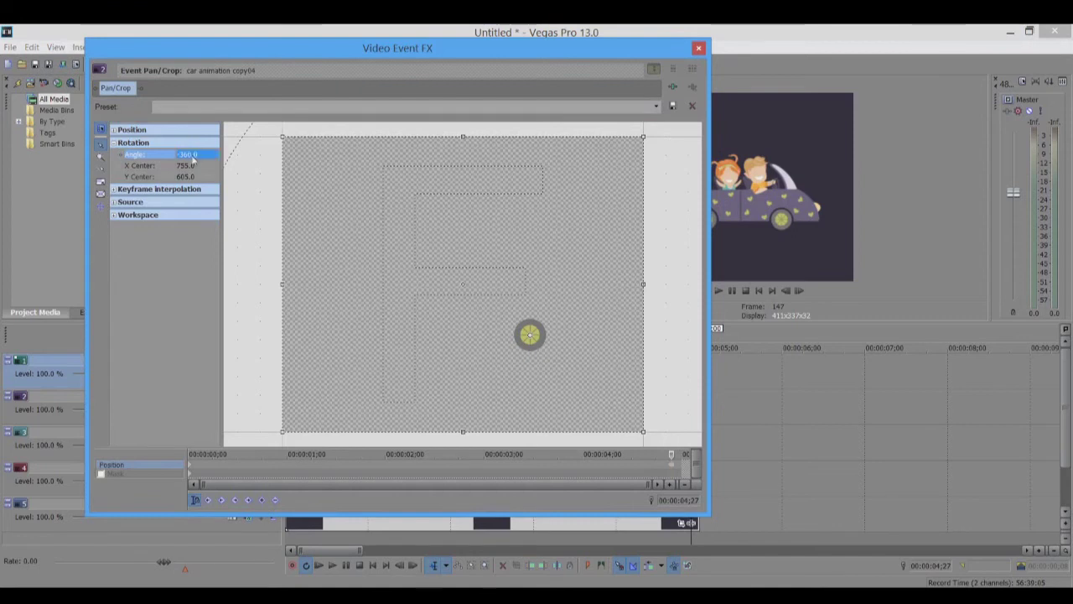
left_click(675, 468)
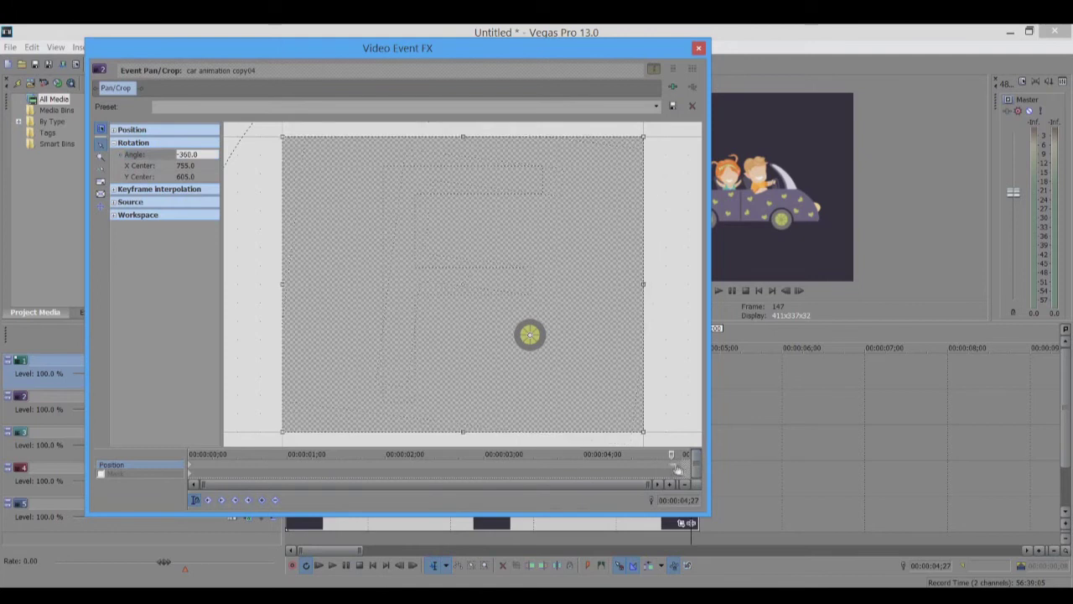
left_click(677, 470)
left_click(701, 48)
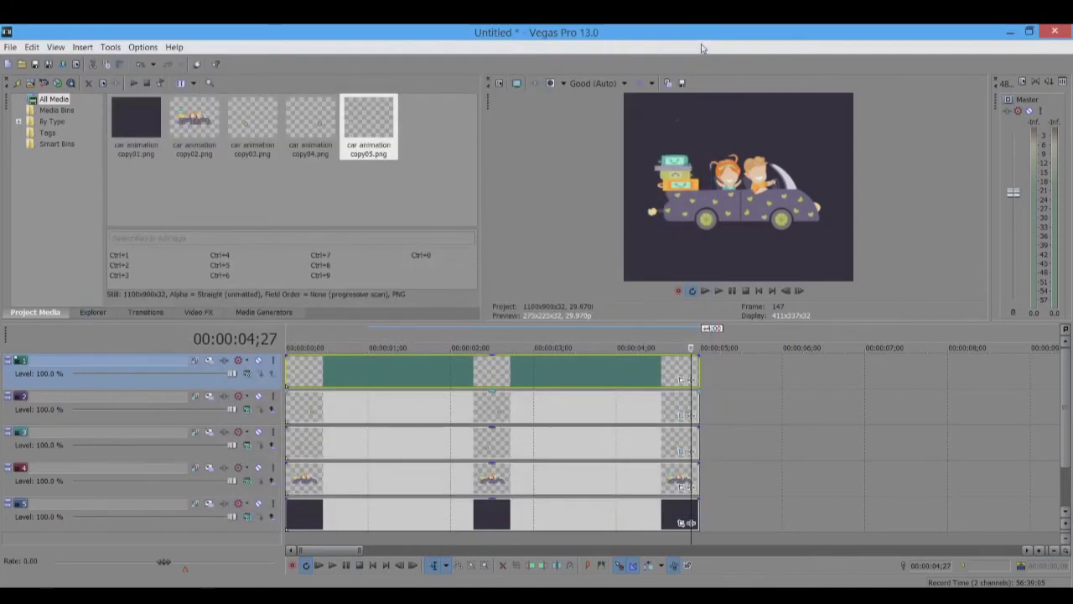
Step: Preview the animation, then give the track 4 car body a slight tilt keyframe at 1 s
left_click(310, 382)
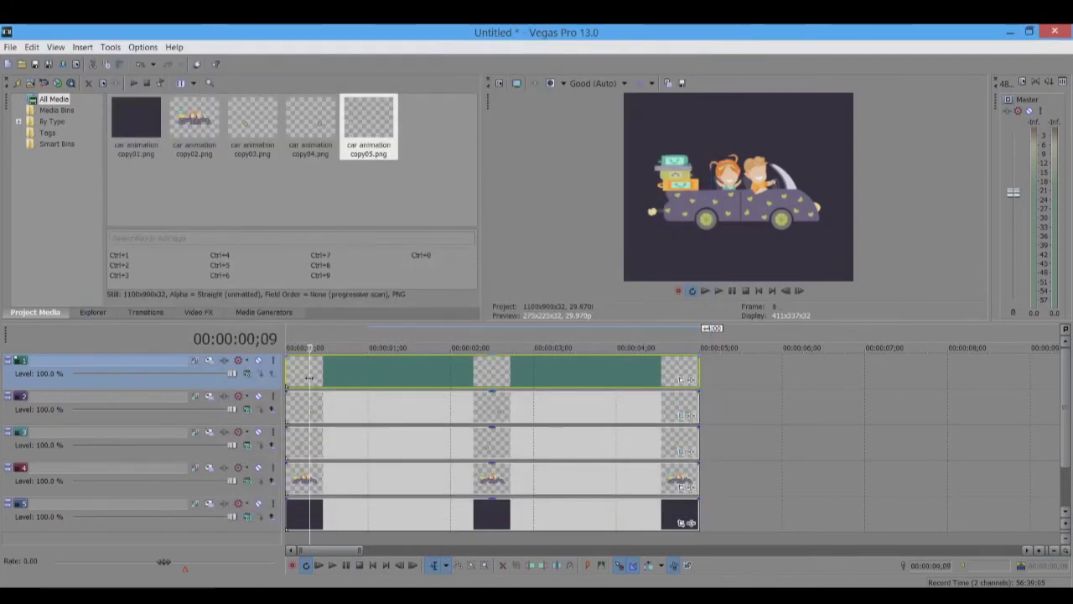
key("space")
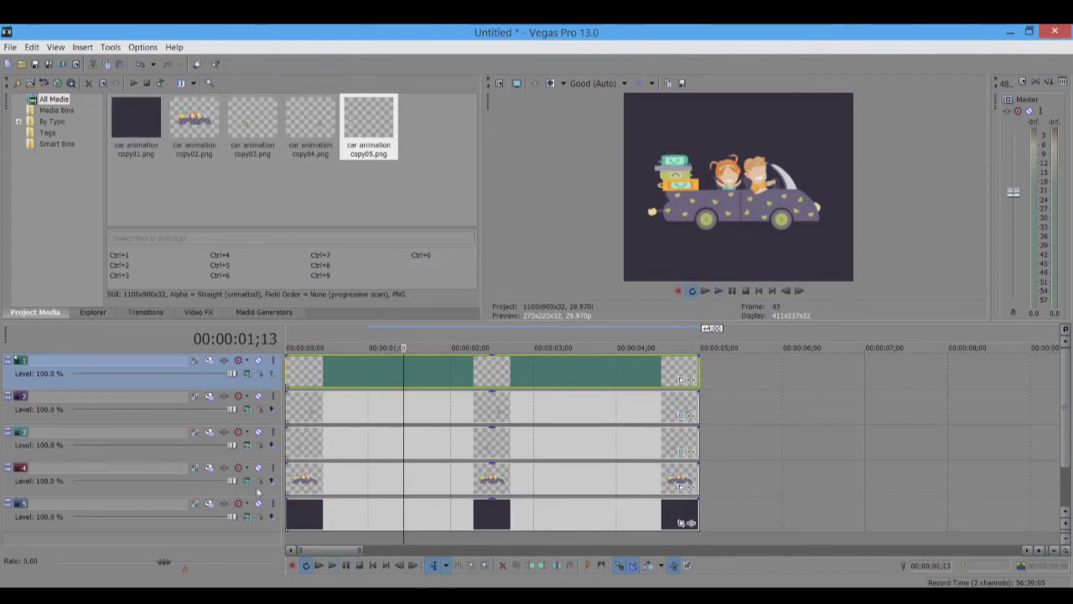
left_click(290, 478)
left_click(680, 487)
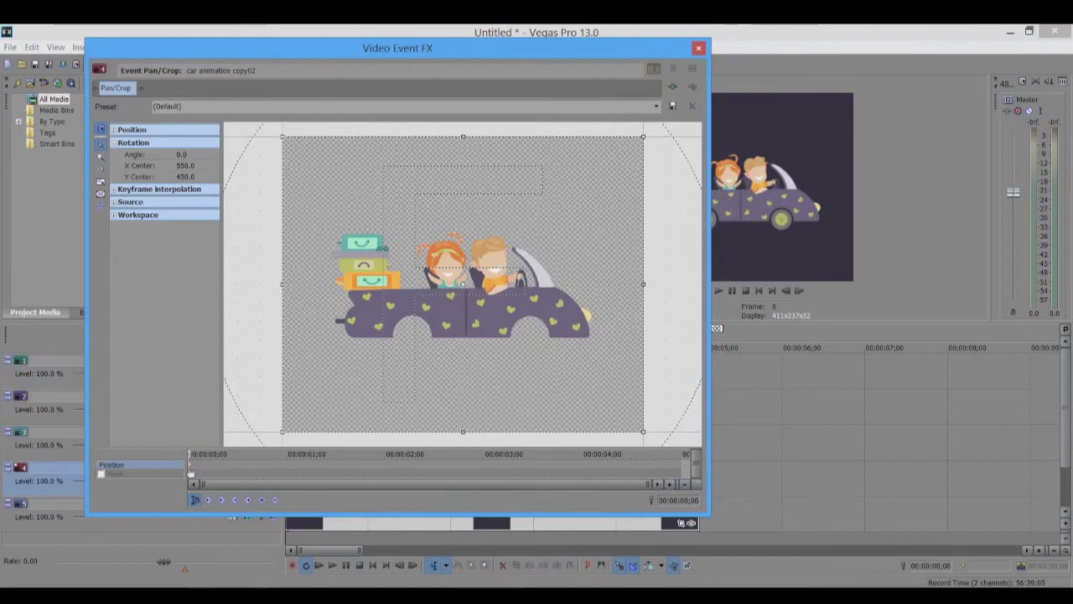
left_click(288, 468)
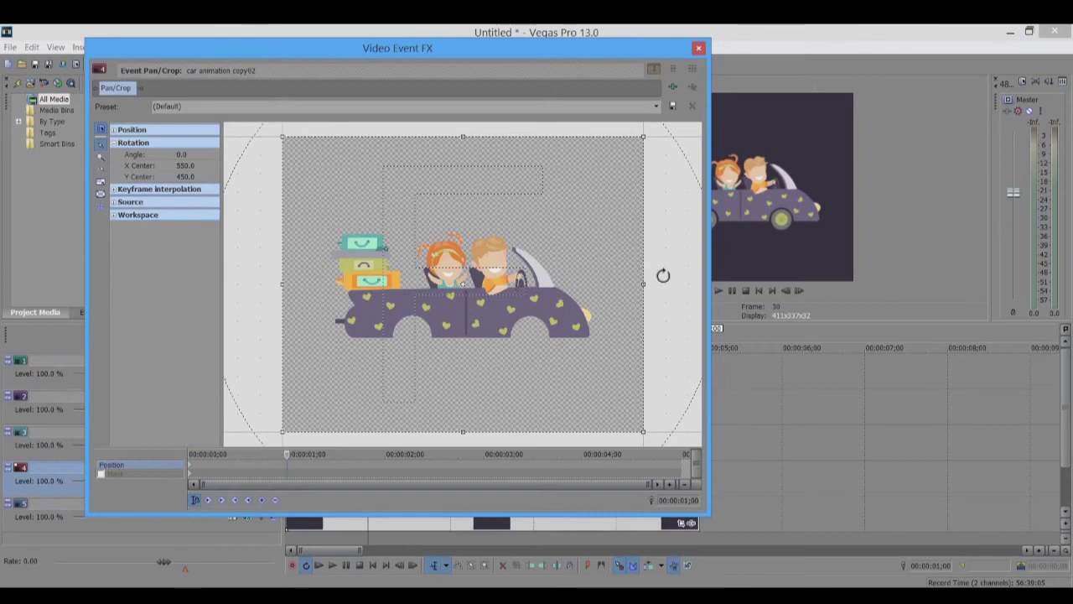
scroll(663, 276, "up", 1)
left_click_drag(673, 281, 668, 278)
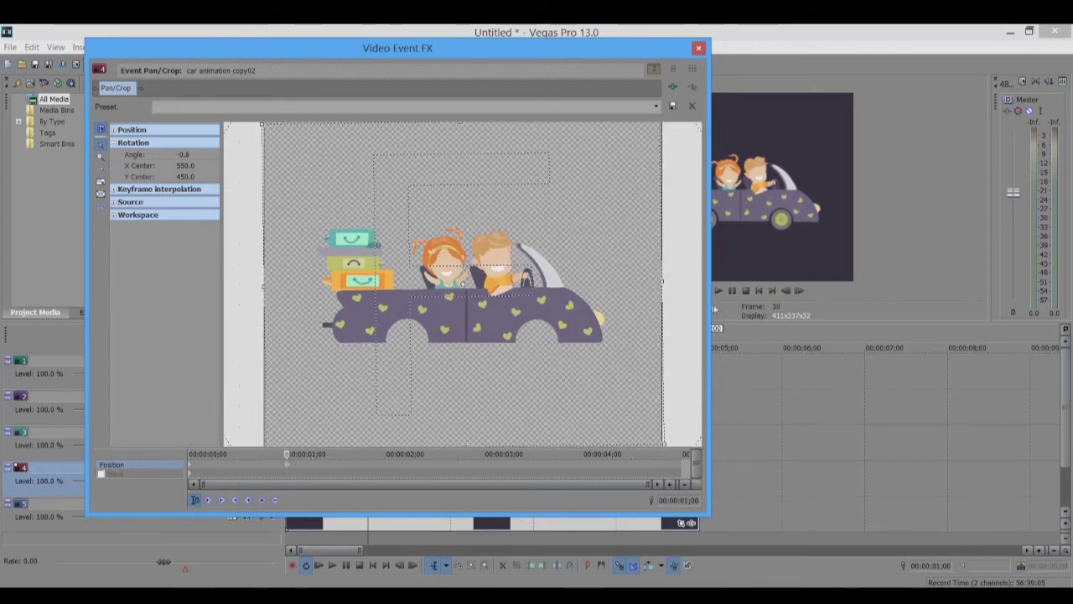
Step: Tilt the car body about 1.3° at 2 s and back the other way (-0.8°) at 3;21
left_click_drag(711, 309, 637, 307)
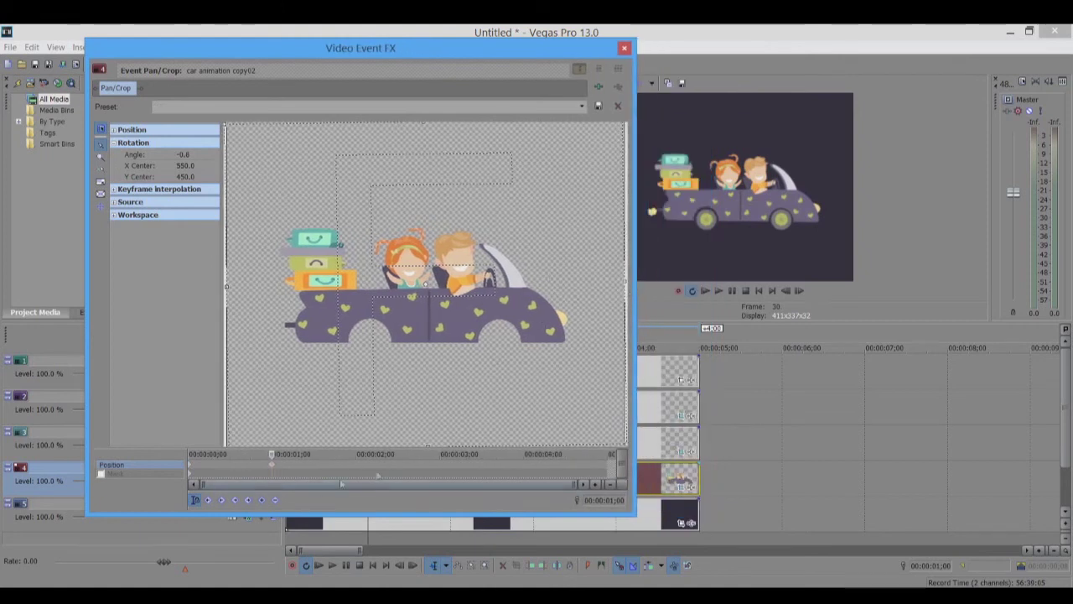
left_click(378, 464)
mouse_move(623, 266)
left_mouse_down()
mouse_move(613, 263)
mouse_move(625, 270)
left_mouse_up()
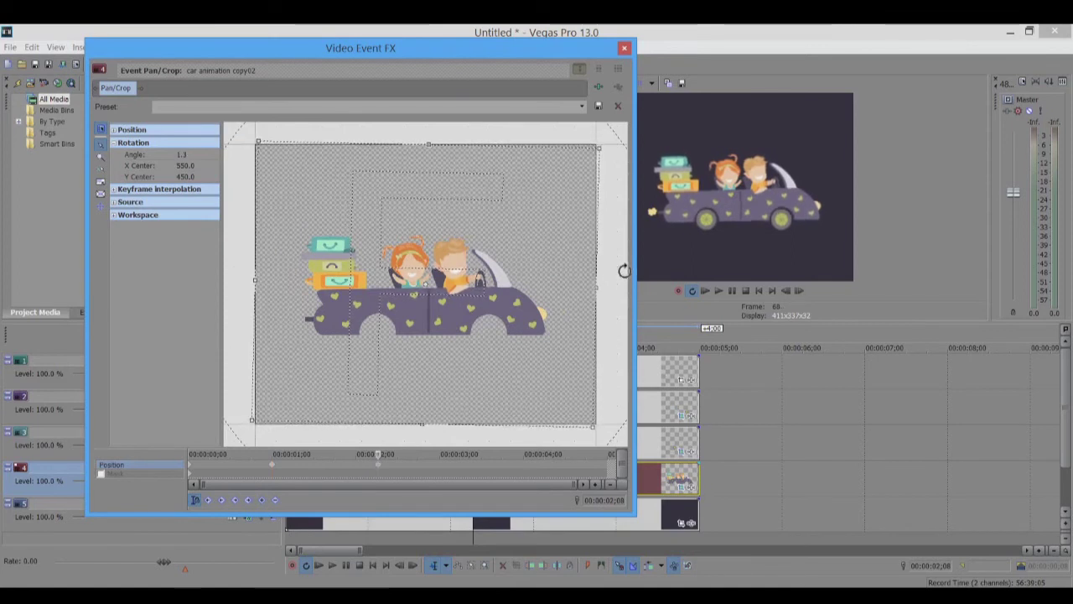
left_click(498, 468)
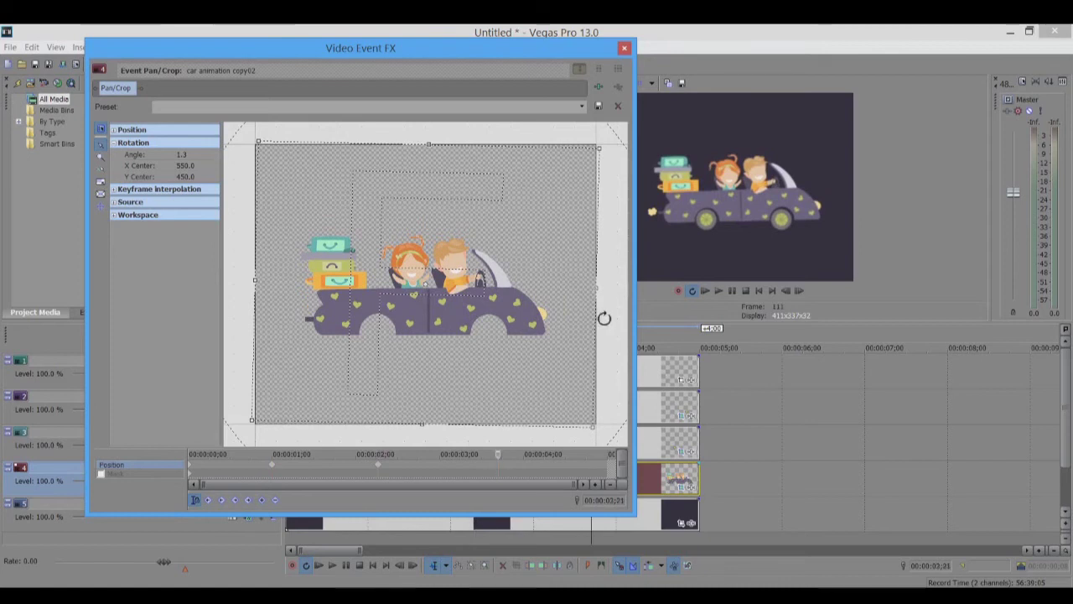
left_click_drag(603, 317, 595, 307)
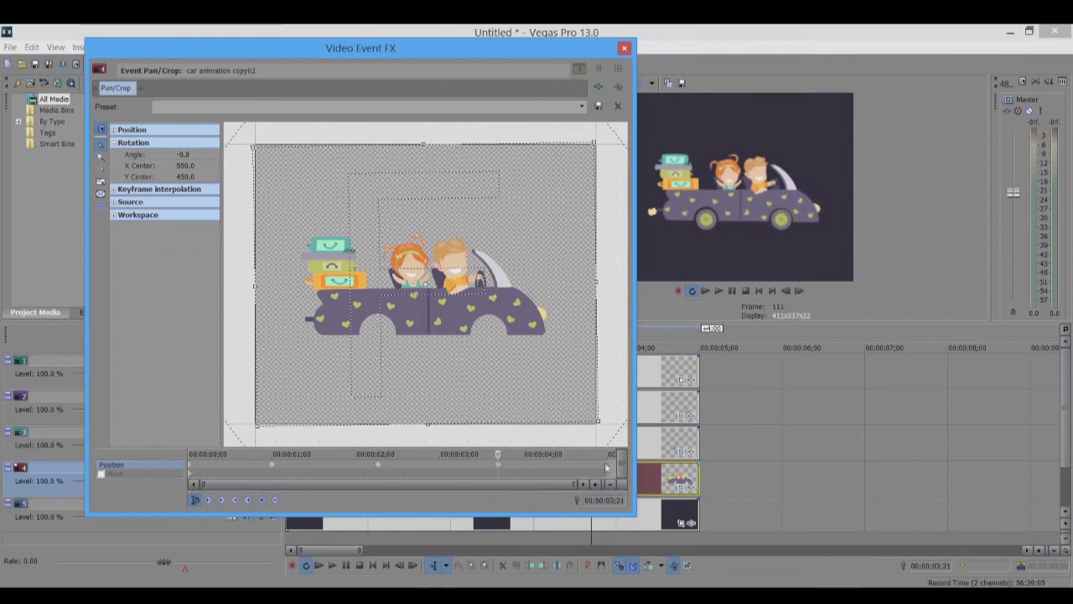
Step: Restore the end keyframe to the original level framing and close the Pan/Crop editor
left_click(606, 466)
right_click(533, 322)
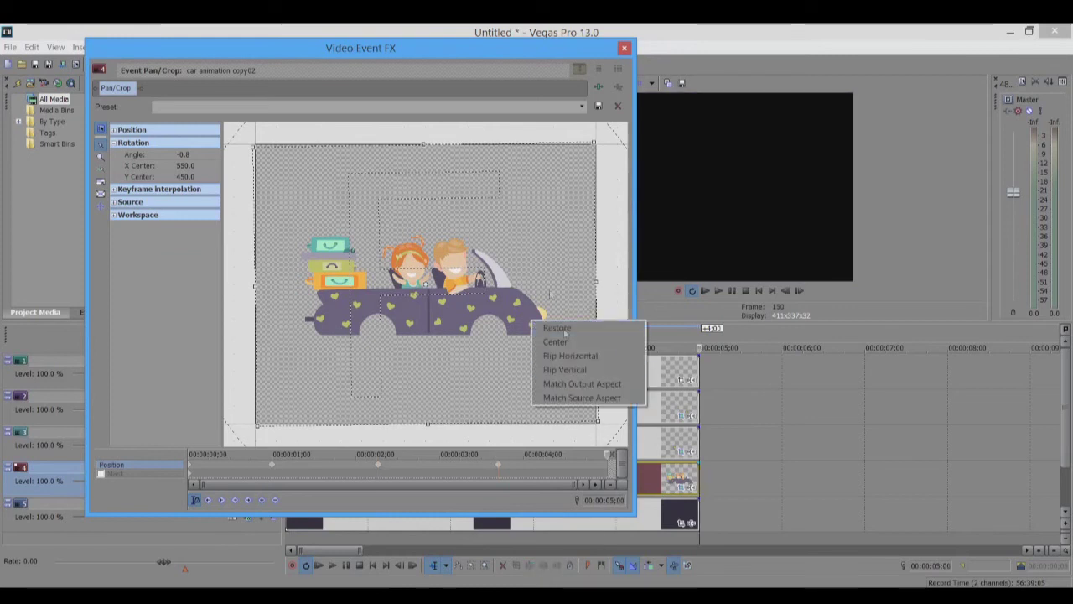
left_click(561, 328)
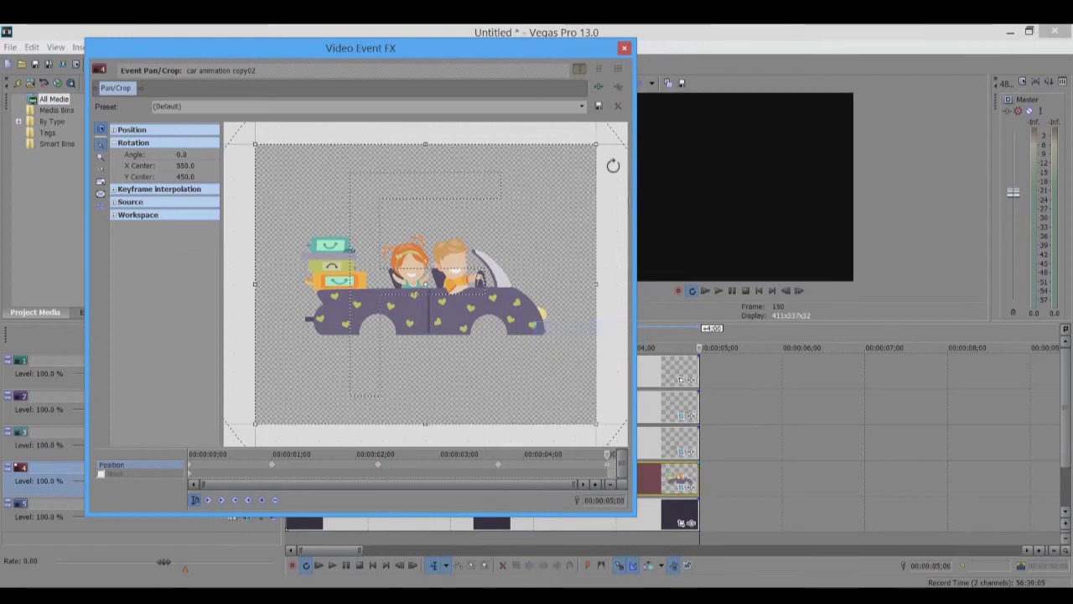
left_click(625, 48)
left_click(292, 379)
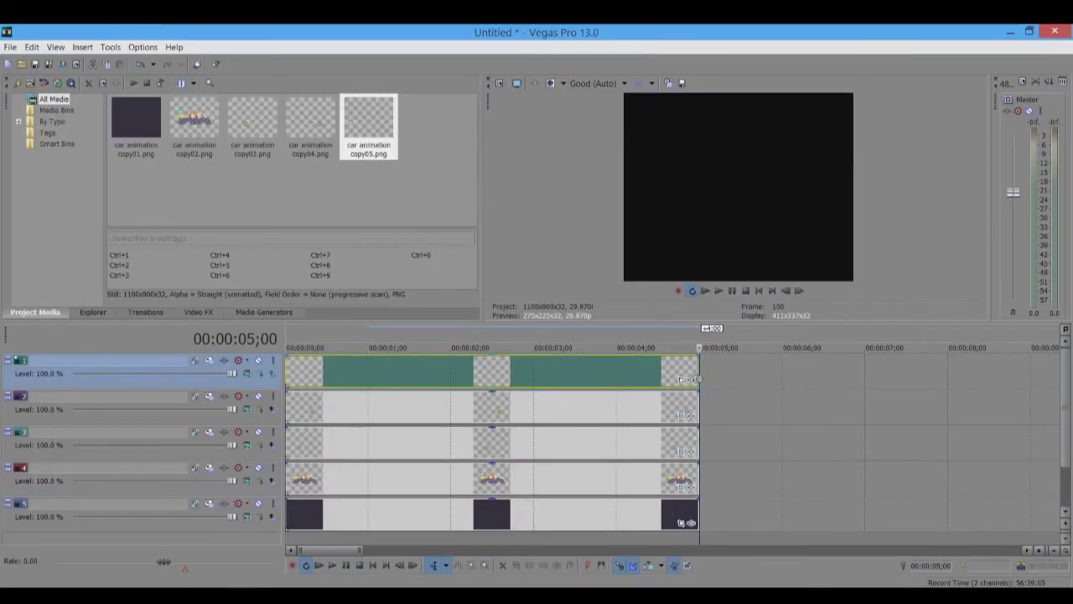
Step: Trim the track 1 smoke puff clip to one second long
left_click(682, 373)
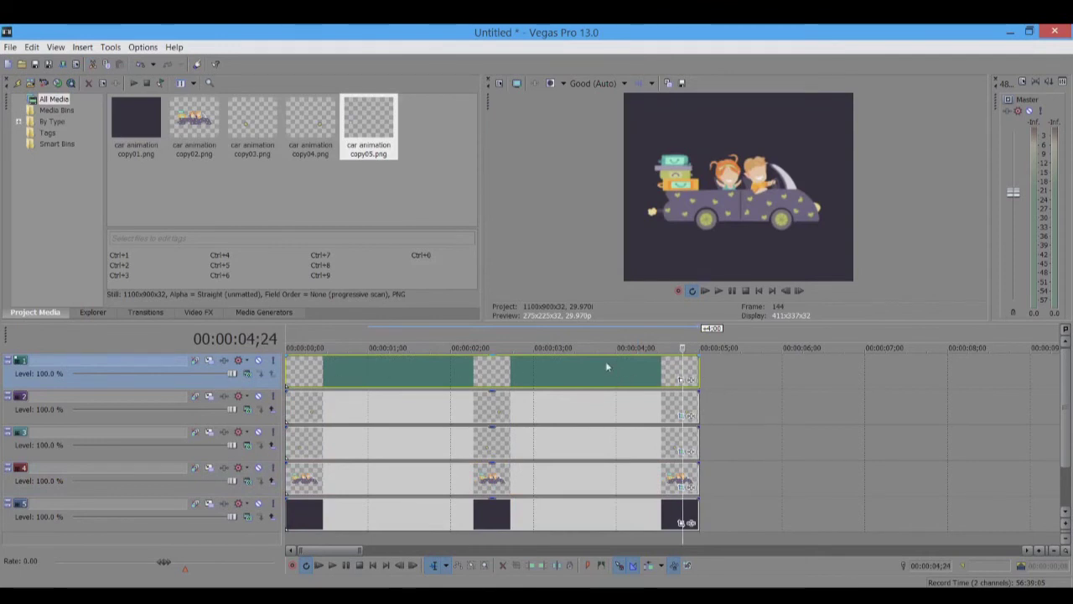
left_click_drag(695, 369, 362, 380)
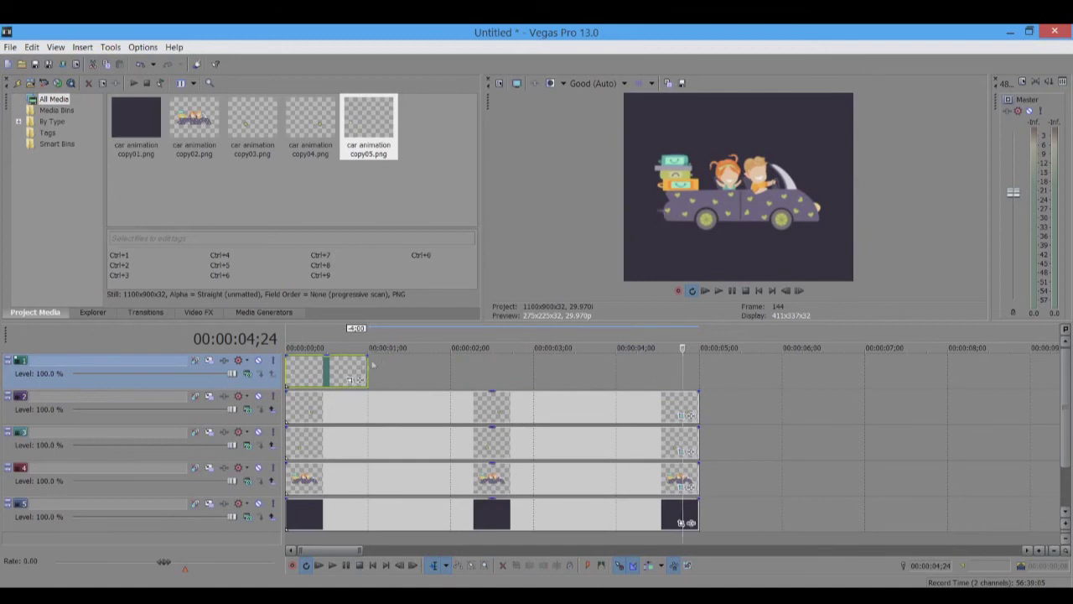
mouse_move(367, 369)
left_mouse_down()
mouse_move(688, 368)
mouse_move(366, 366)
left_mouse_up()
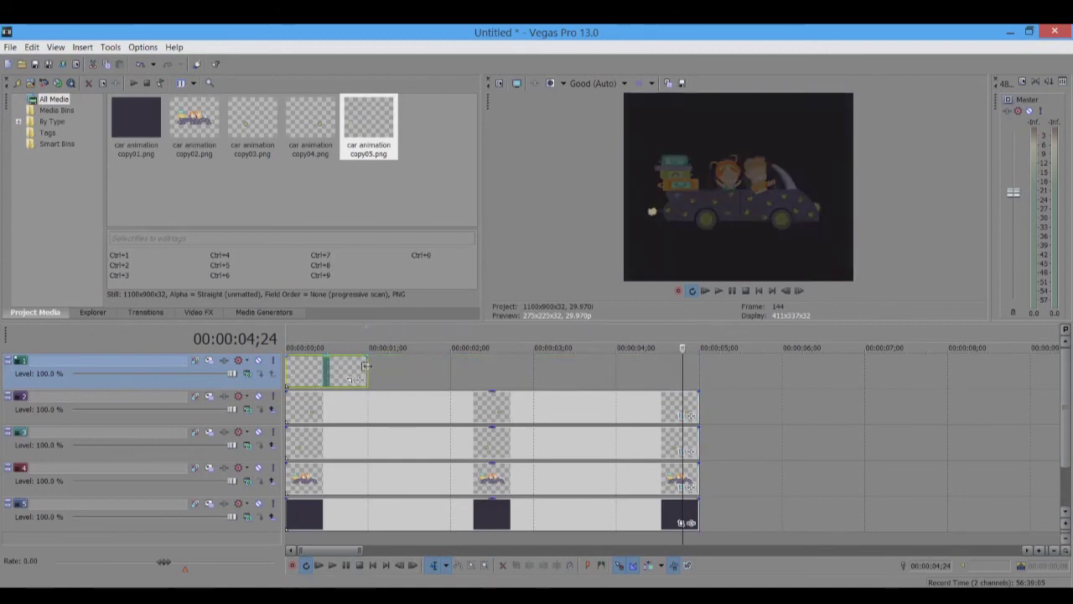
Step: In Pan/Crop, shift the smoke puff's frame sideways to X Center ≈640 at the 1;00 keyframe
left_click(295, 375)
scroll(295, 375, "up", 3)
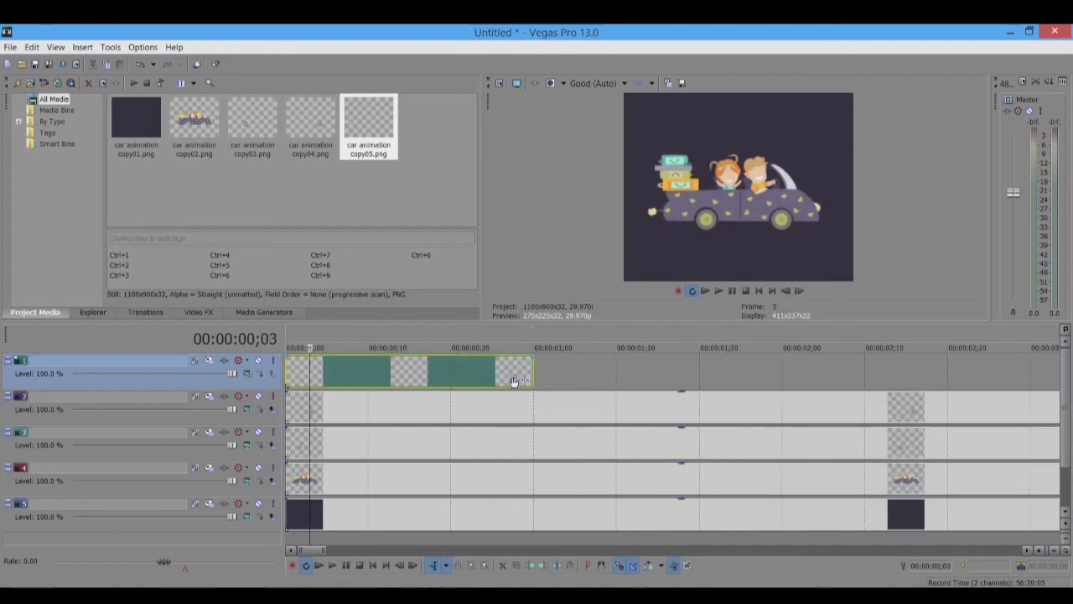
left_click(518, 380)
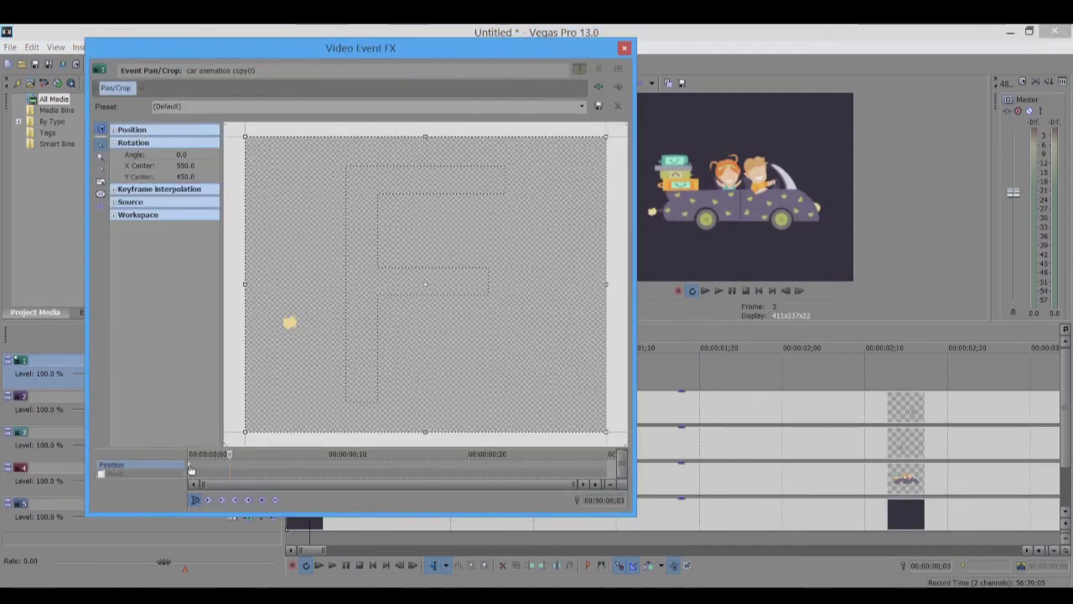
left_click(190, 470)
left_click(608, 466)
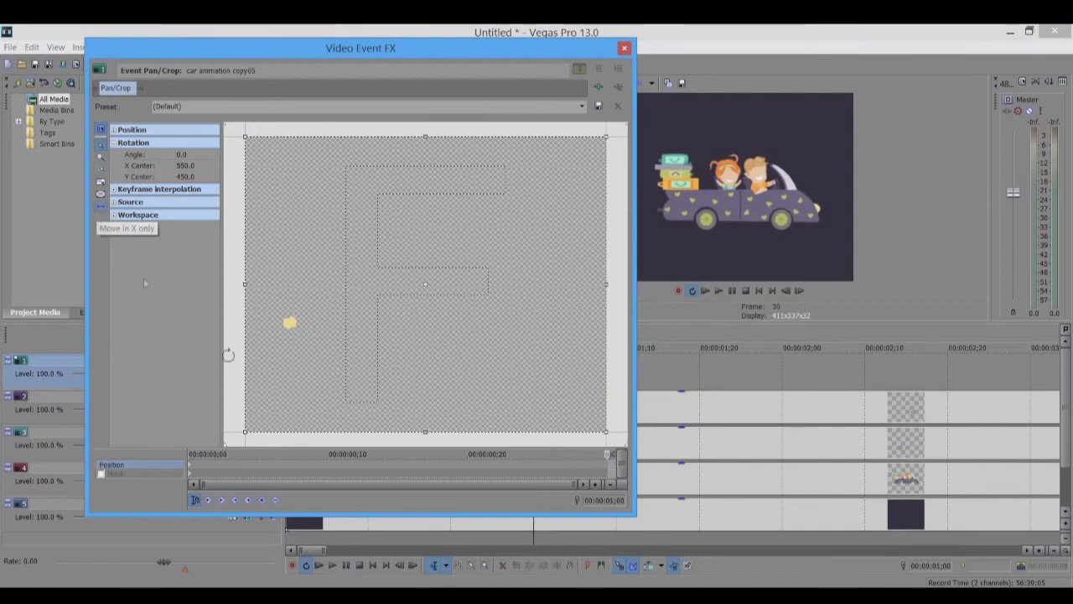
left_click_drag(326, 361, 356, 374)
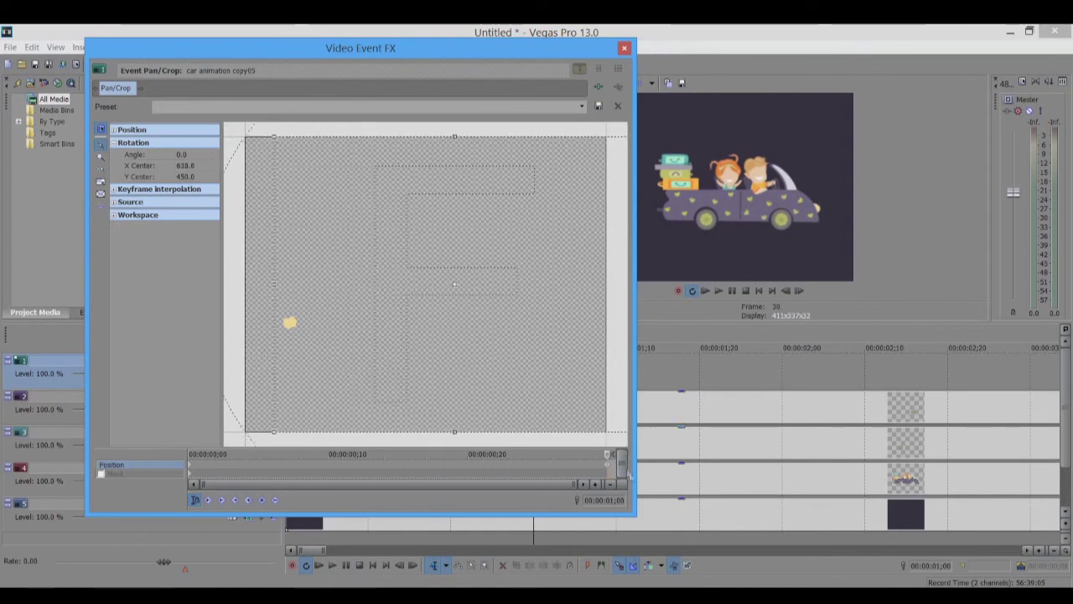
left_click_drag(635, 475, 590, 474)
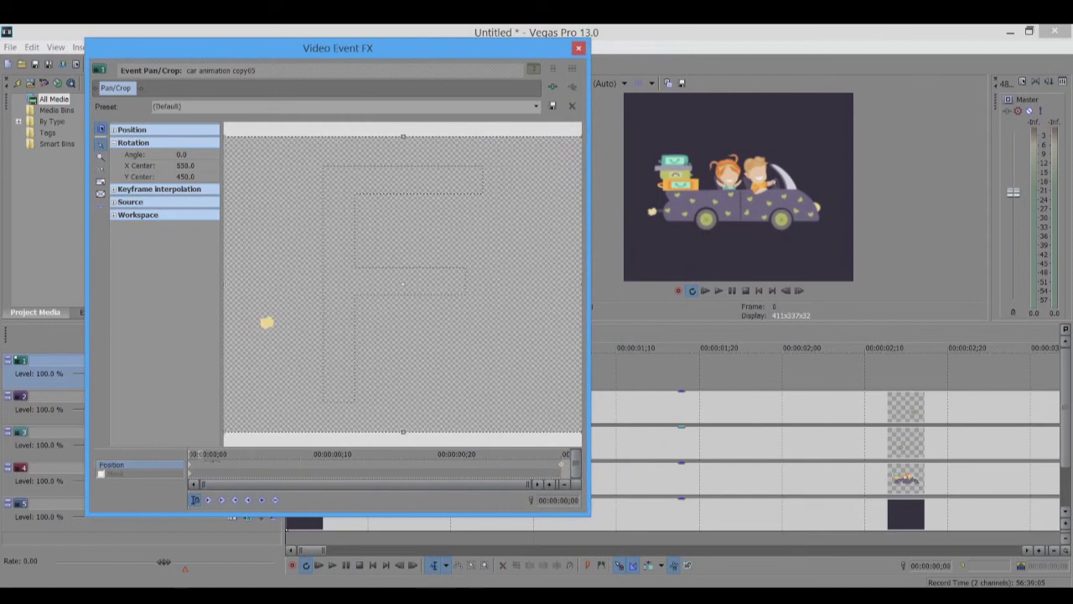
left_click(579, 47)
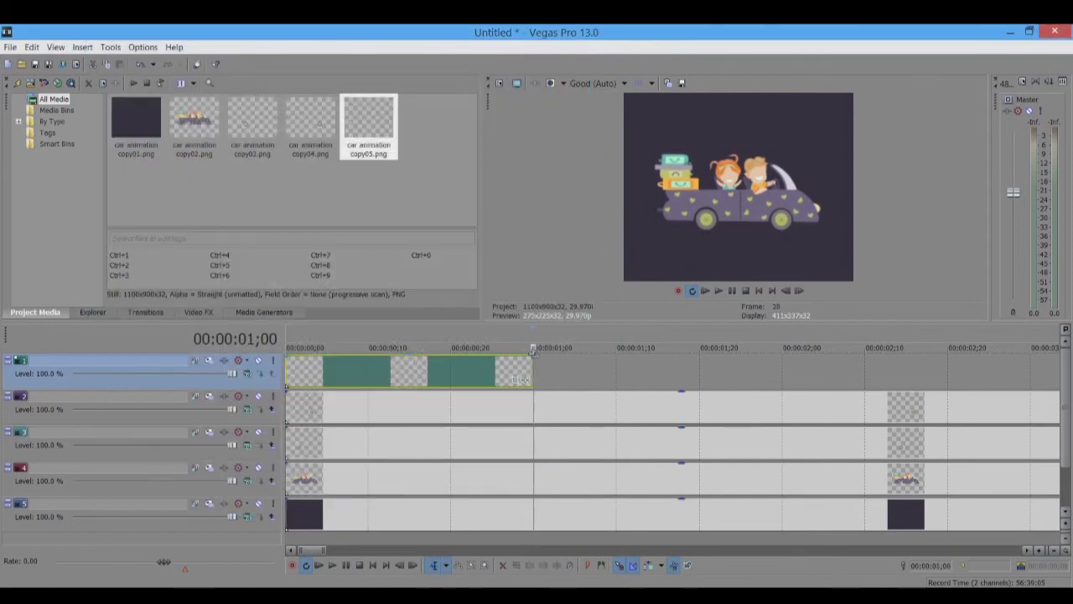
Step: Fade the smoke puff out over most of its clip and preview the result
left_click_drag(533, 358, 310, 361)
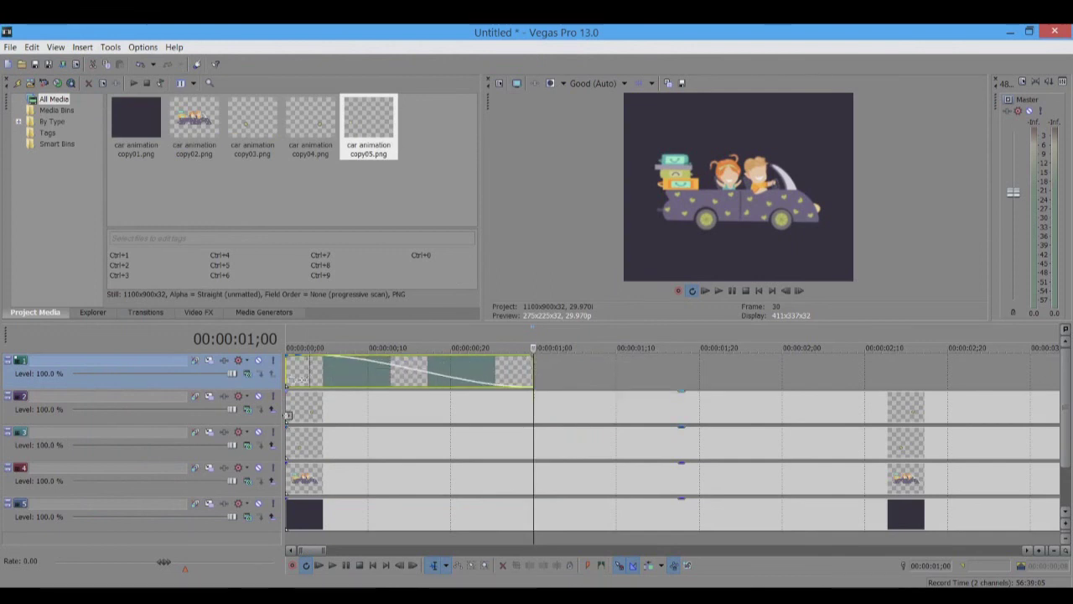
left_click(302, 421)
key("space")
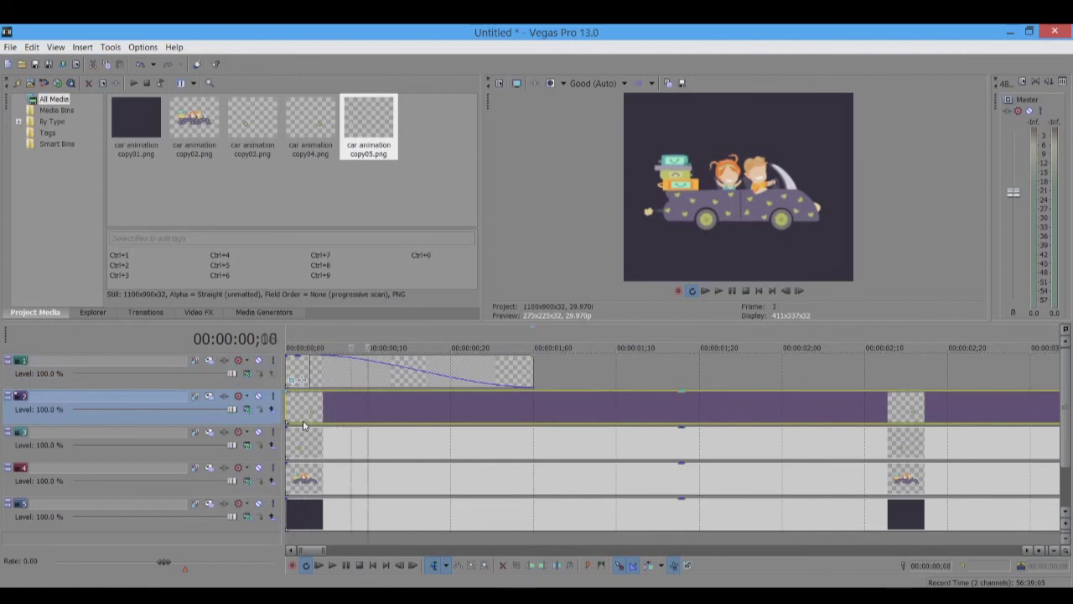
key("space")
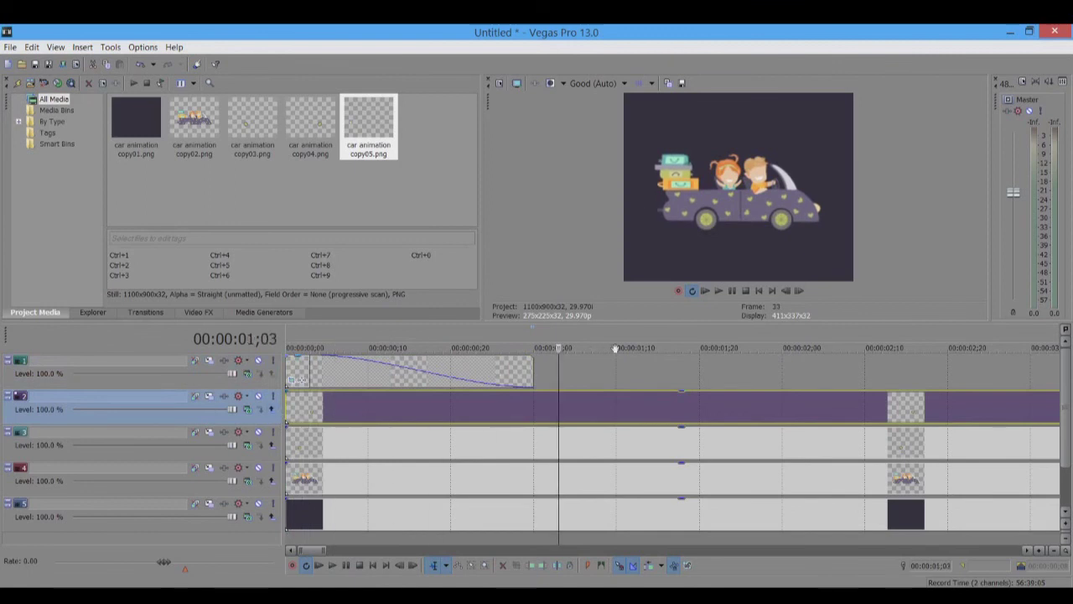
scroll(615, 348, "down", 4)
Step: Paste copies of the smoke puff end to end to fill all five seconds of track 1
left_click(354, 373)
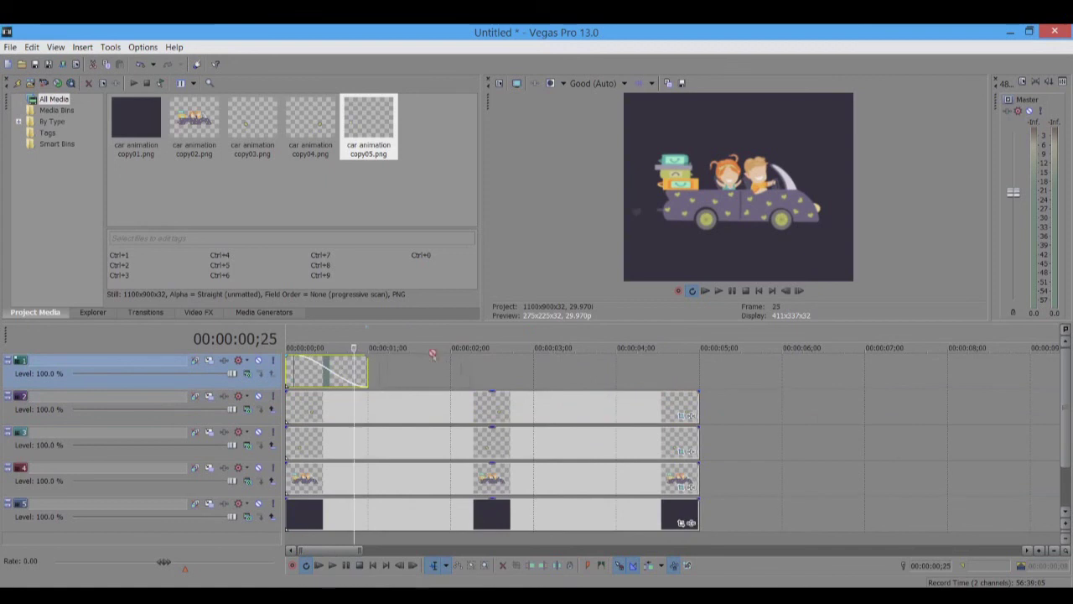
key("ctrl+v")
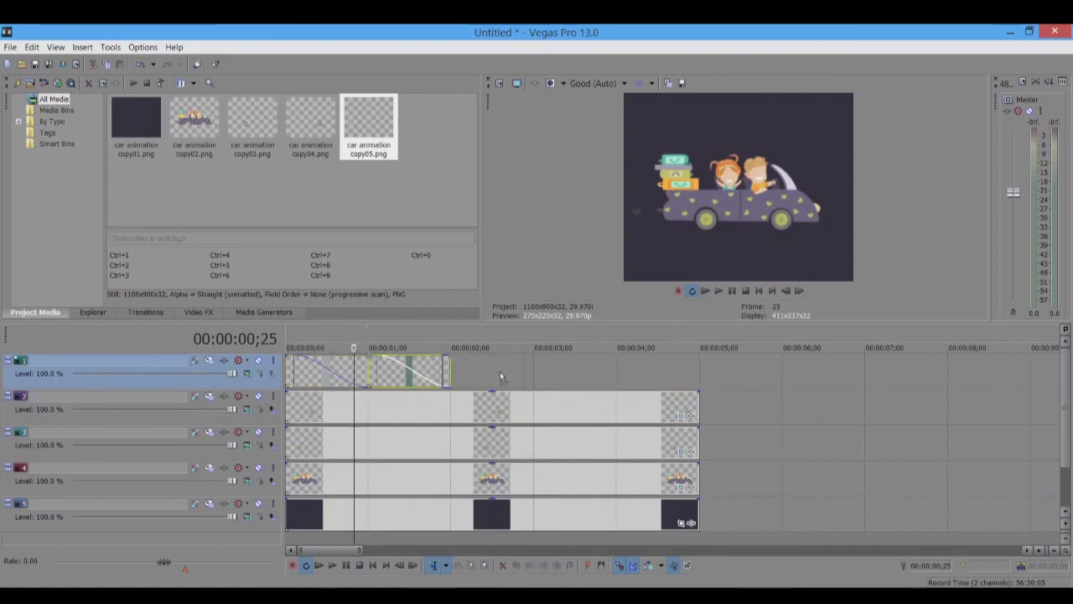
key("ctrl+v")
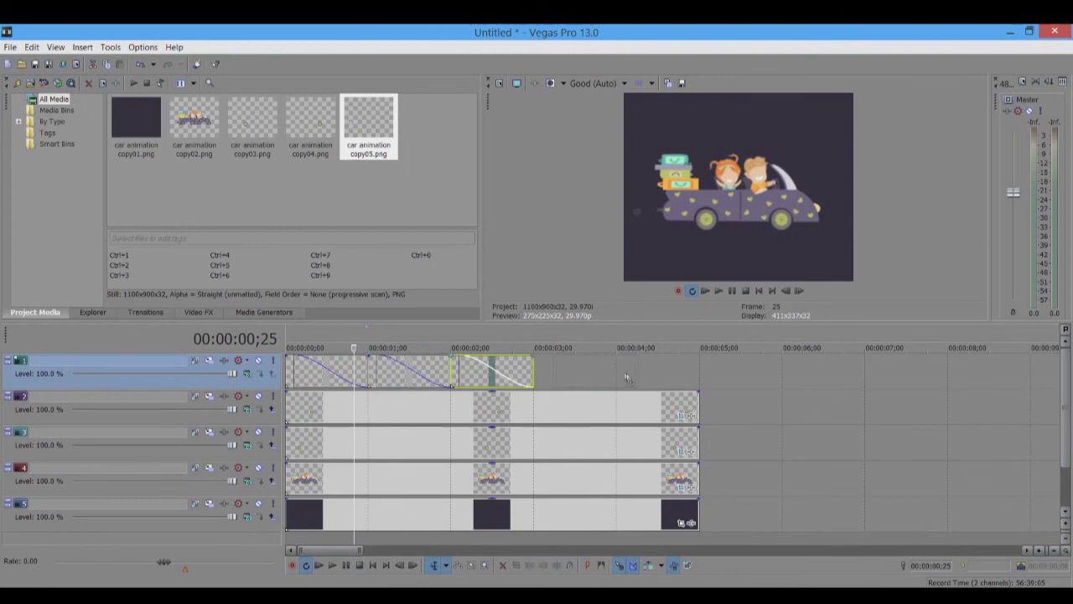
key("ctrl+v")
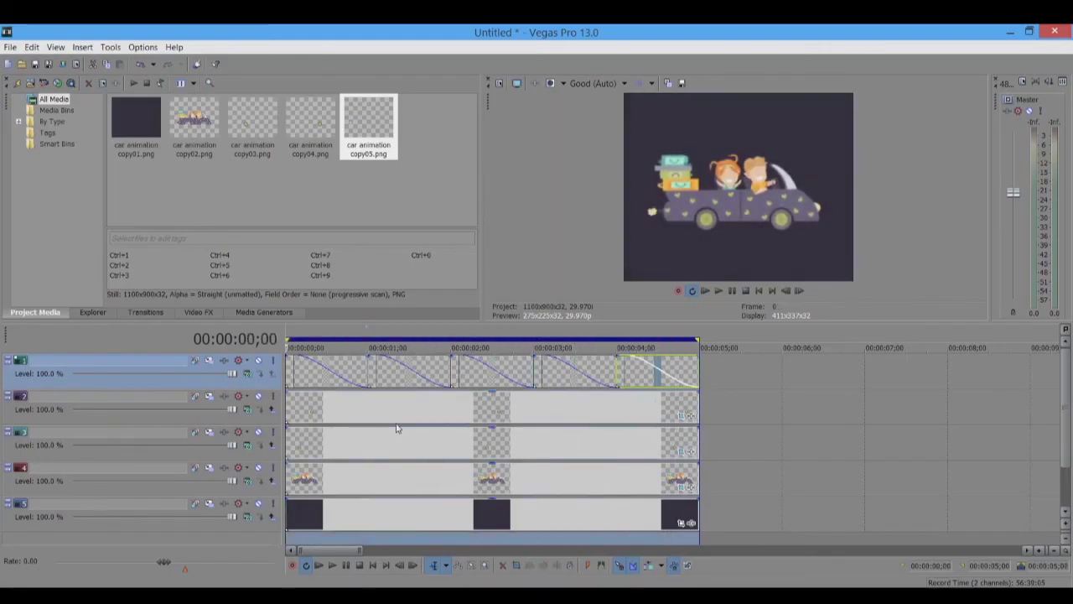
key("space")
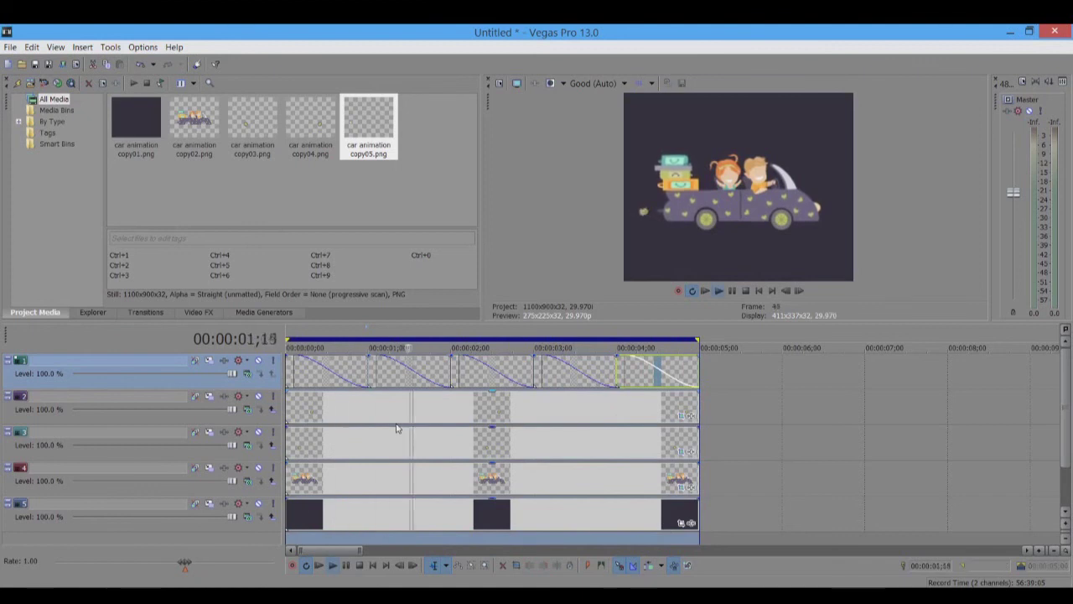